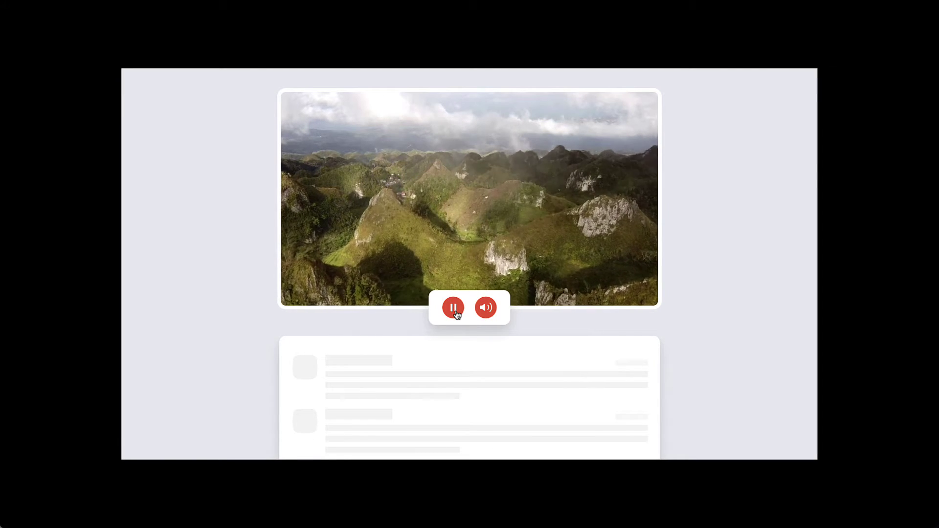
Try out the finished video player by muting and unmuting the sound, and operate its pause control.
click(486, 315)
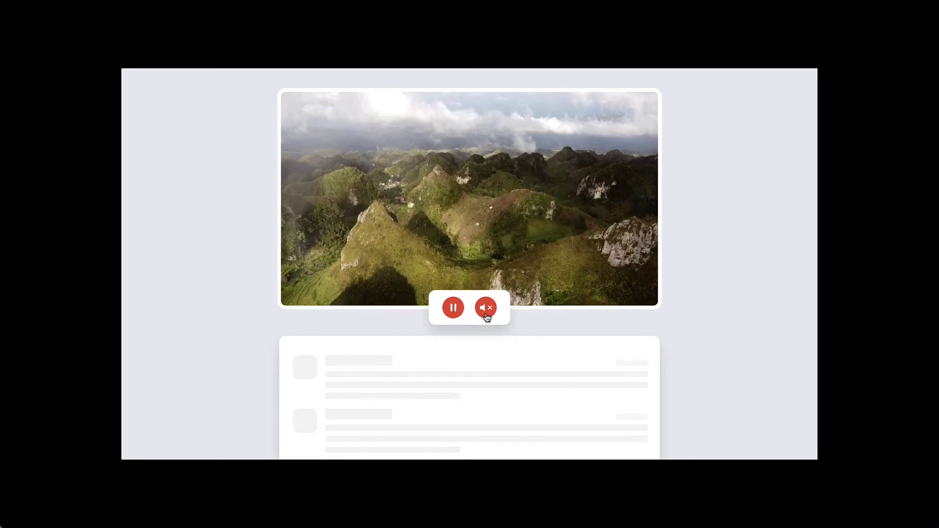
click(487, 317)
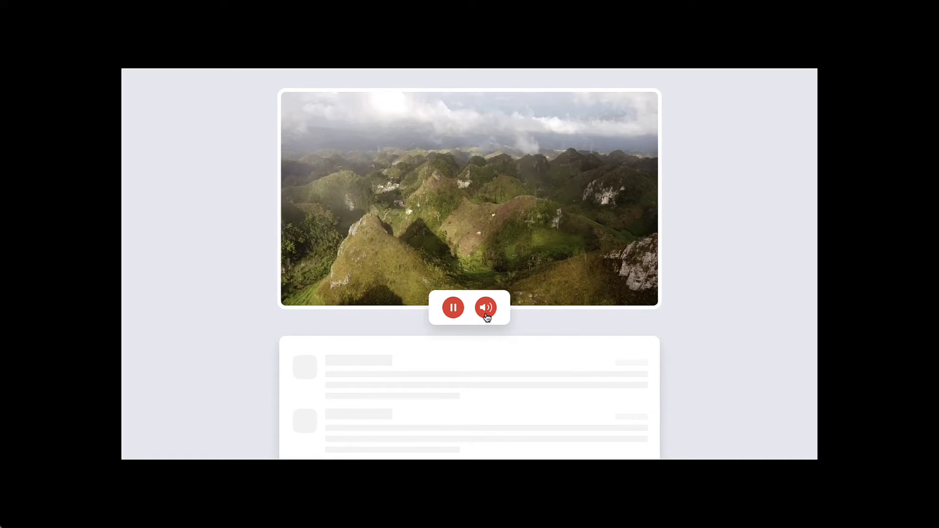
click(452, 308)
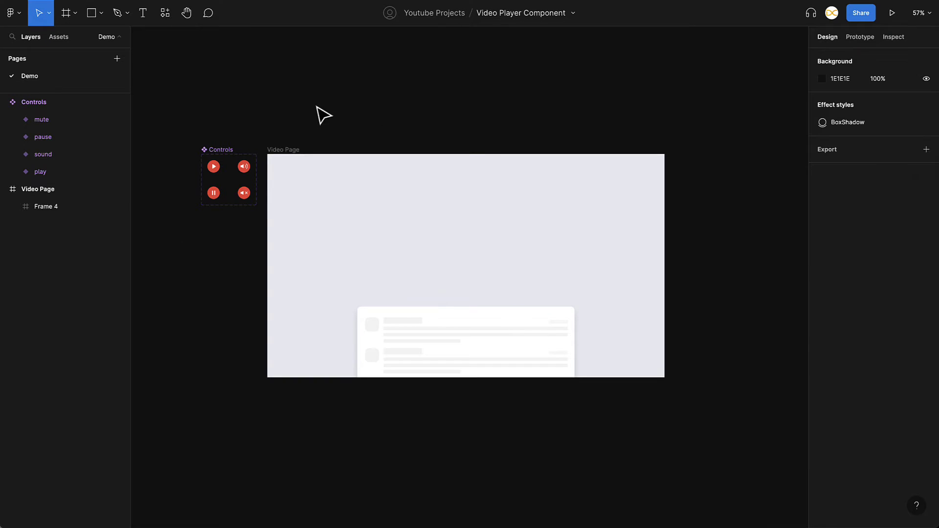
click(276, 149)
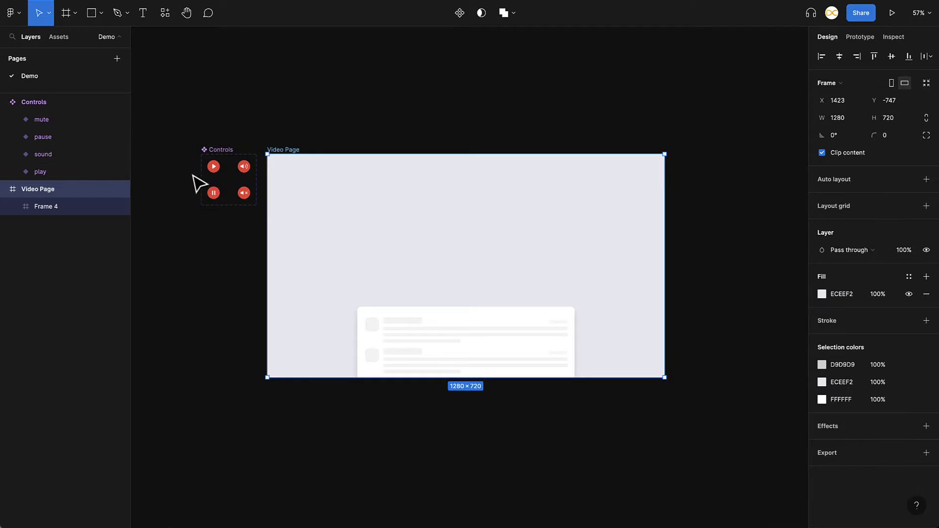
click(296, 136)
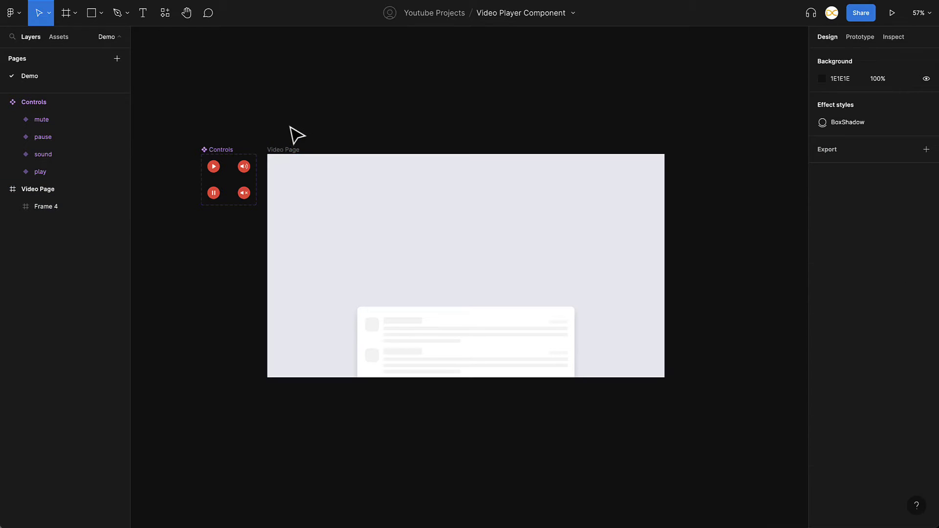
Draw a 700 × 400 frame on the Video Page above the comments card, positioned at X 290, Y 48.
key(f)
drag(353, 171, 571, 290)
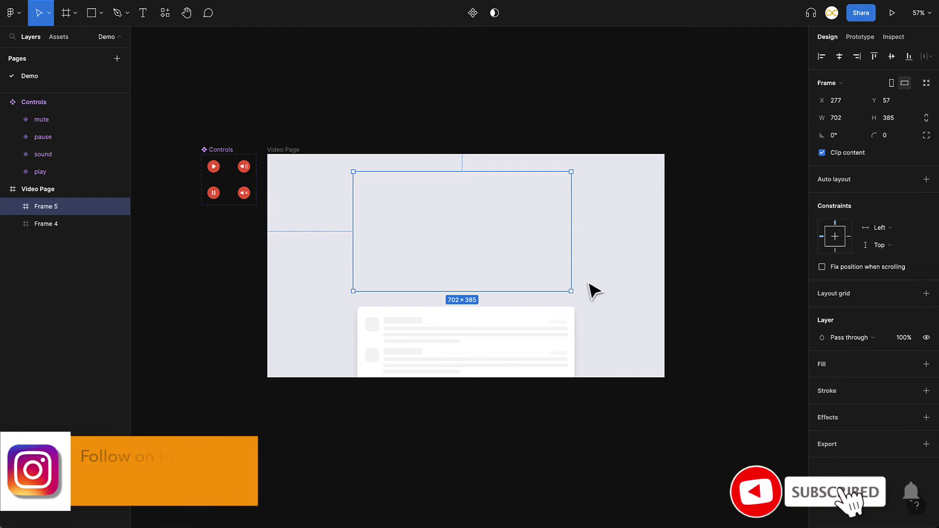
click(848, 120)
text(700)
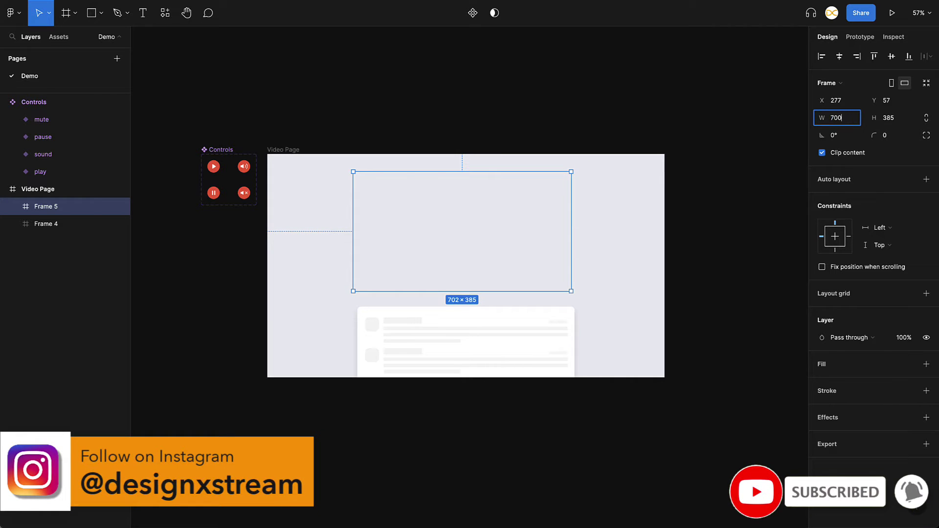
key(Return)
click(890, 122)
text(400)
key(Return)
drag(499, 208, 504, 205)
Style the new 700 × 400 frame with a white fill (FFFFFF), a corner radius of 12 and the BoxShadow effect style.
click(925, 364)
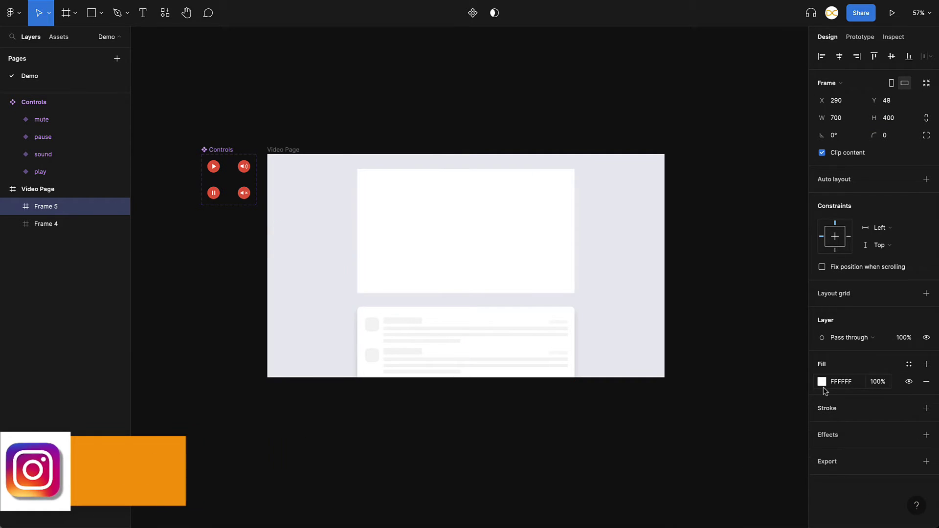
click(547, 330)
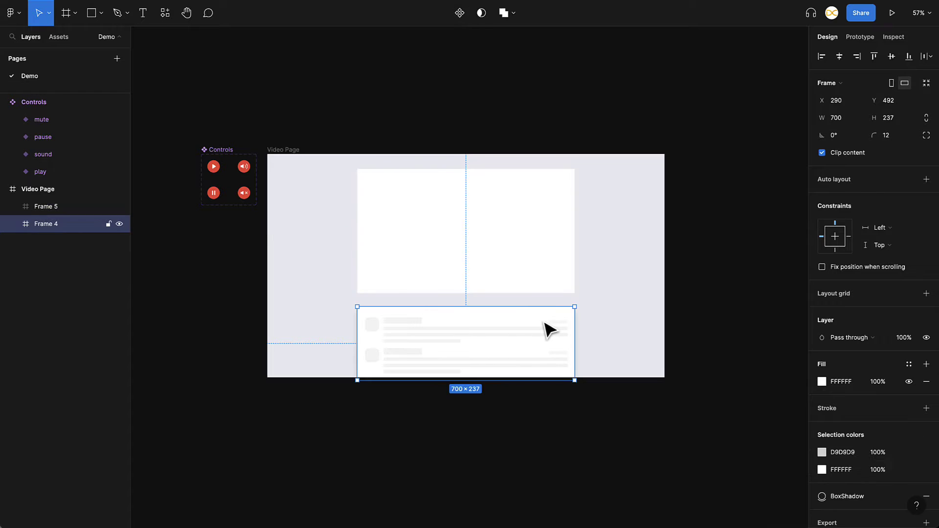
click(548, 262)
text(12)
click(716, 235)
click(560, 268)
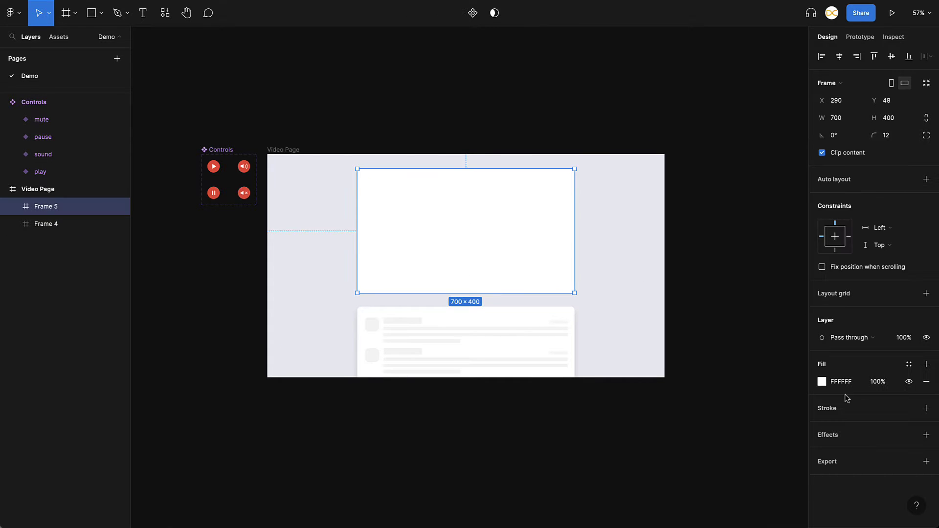
click(908, 435)
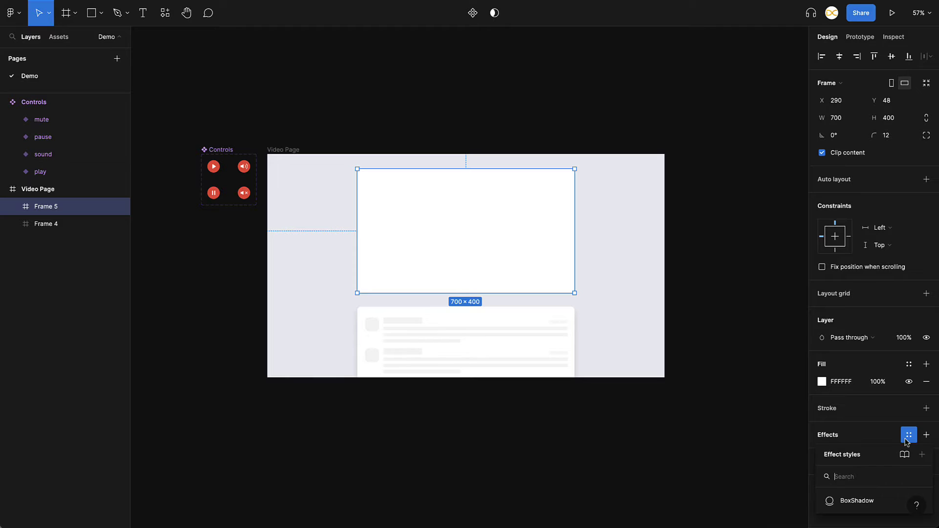
click(859, 499)
click(709, 415)
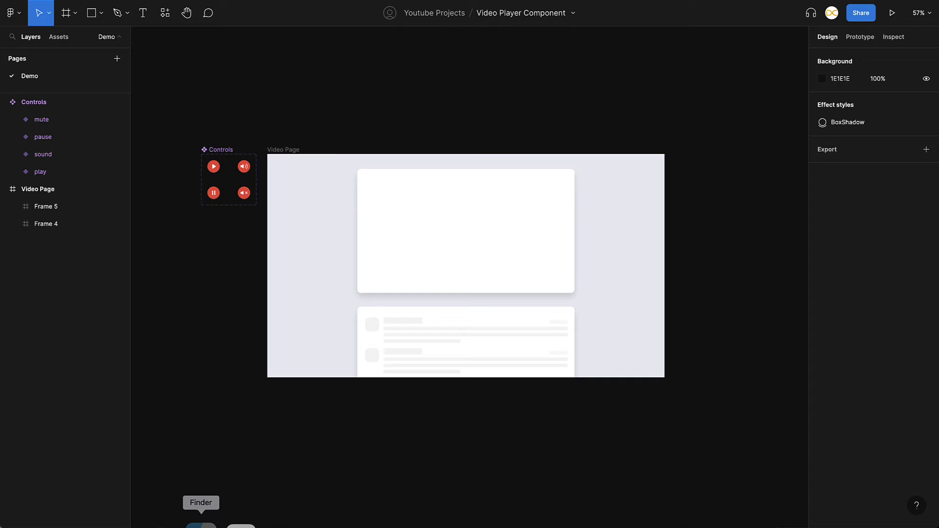
Import SampleVideo.mp4 from the Desktop folder and place it inside the white 700 × 400 frame.
click(200, 522)
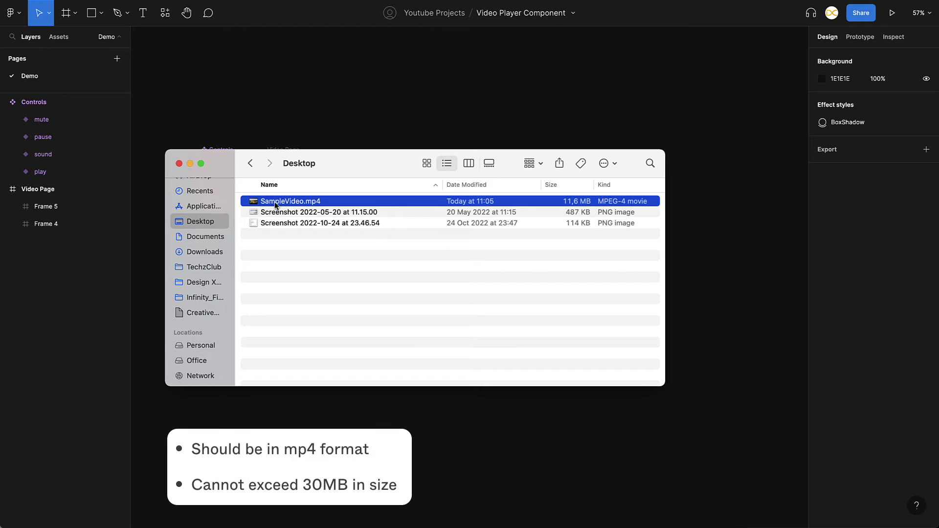
click(296, 200)
drag(306, 202, 472, 112)
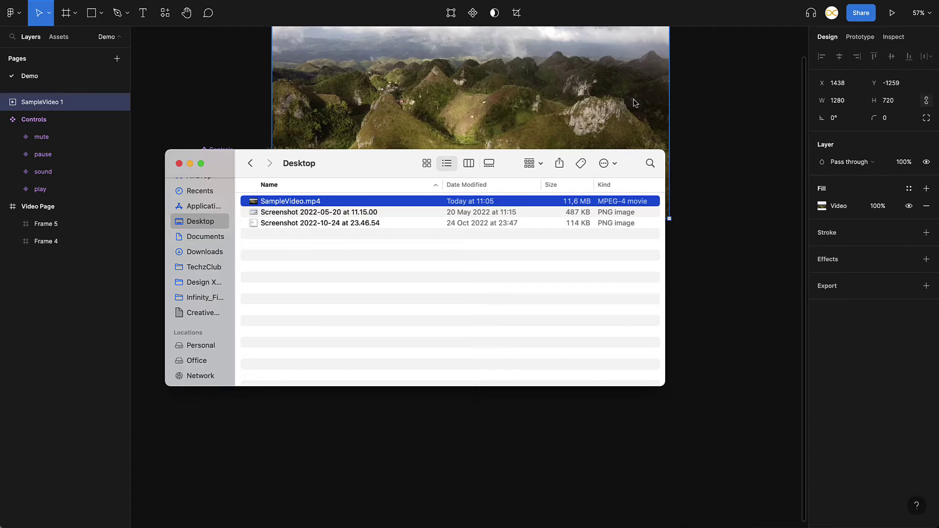
drag(503, 147, 478, 245)
key(super+v)
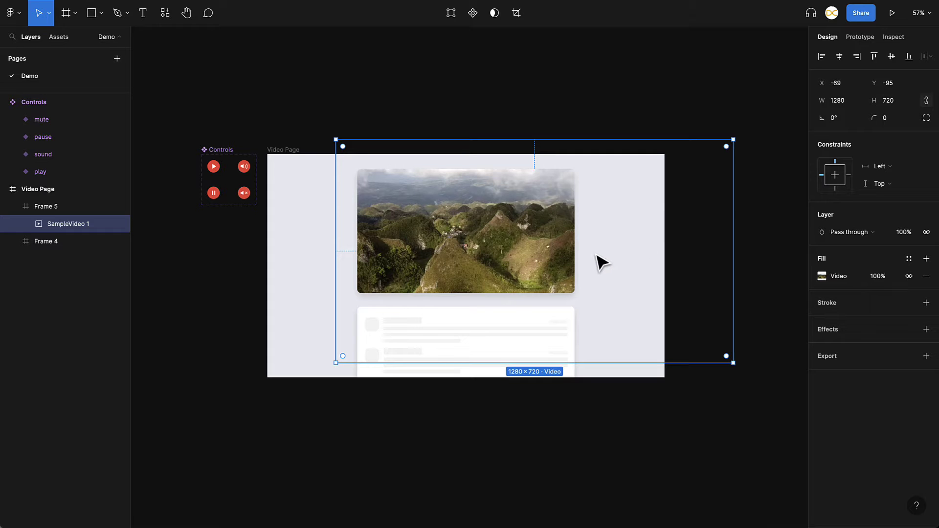
Scale the video down proportionally to about 735 × 414 so that it just covers the rounded frame.
drag(733, 141, 690, 163)
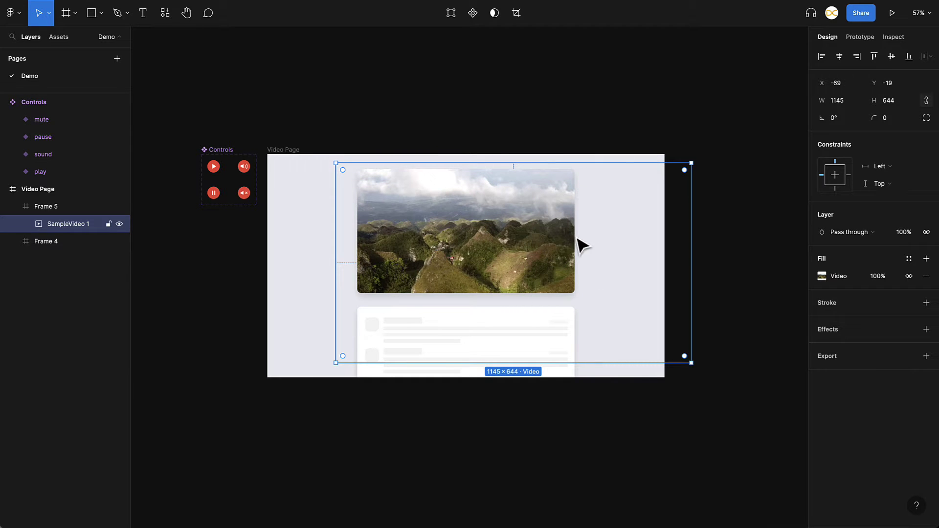
drag(690, 364, 575, 294)
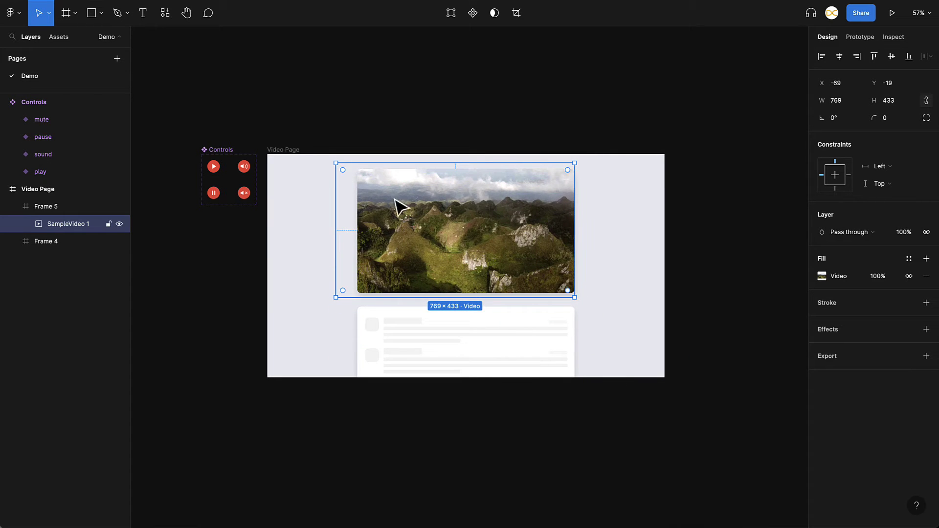
drag(335, 163, 360, 170)
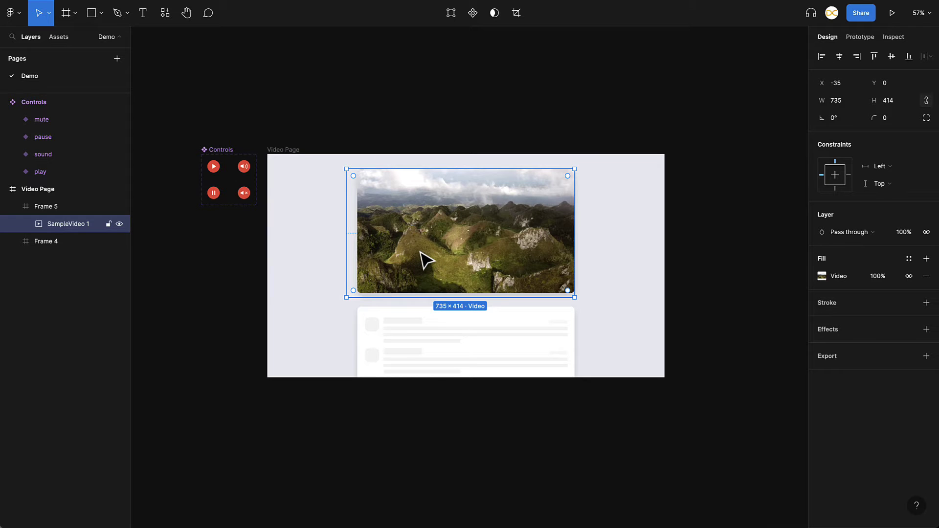
click(502, 164)
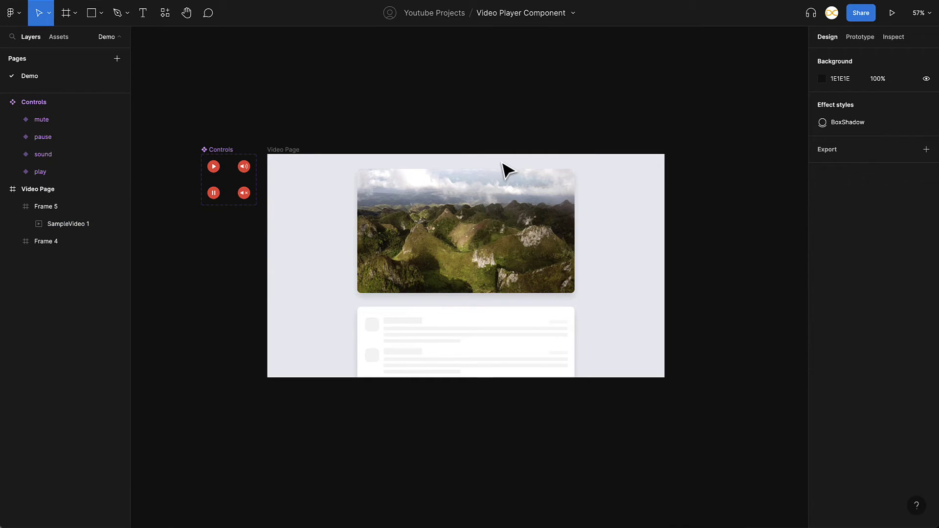
Preview the Video Page as a prototype to check the video playback, and return to the editor.
click(289, 151)
click(891, 15)
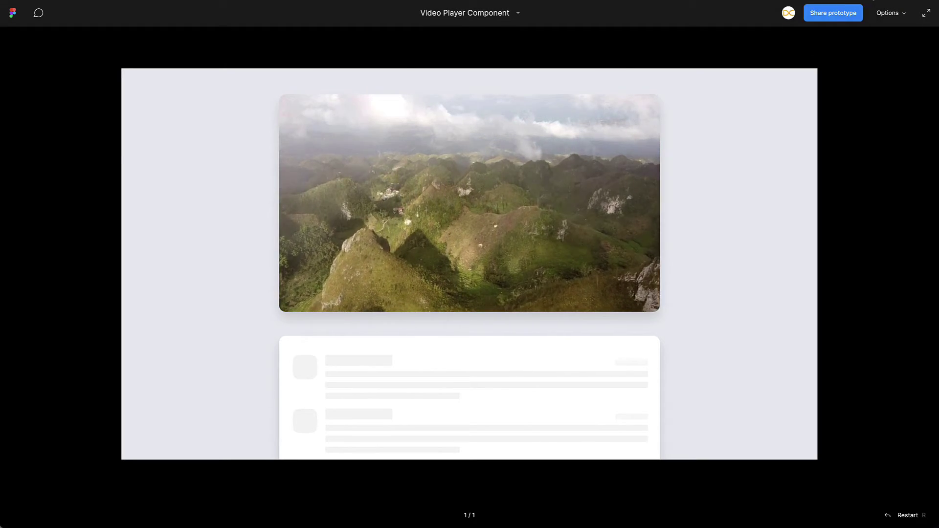
key(ctrl+w)
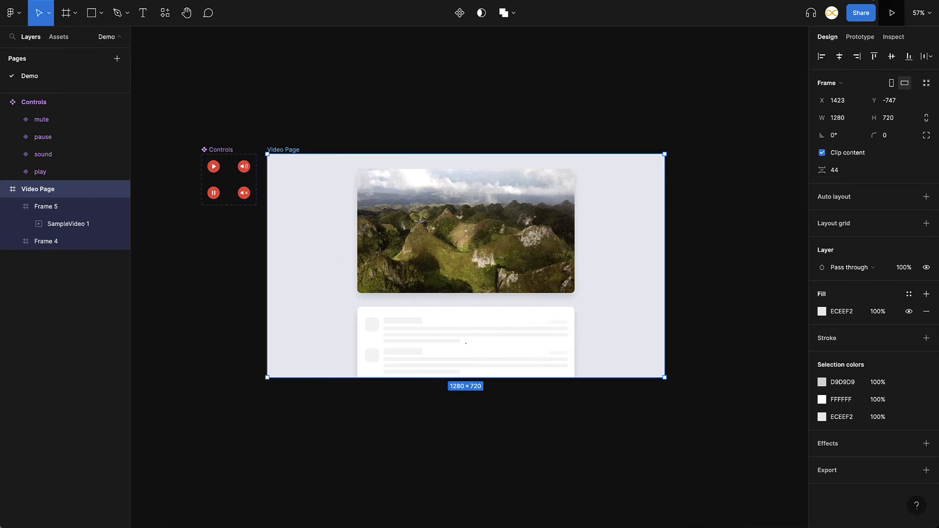
Move the frame containing the video out of the Video Page onto the empty canvas beside it.
click(566, 128)
click(455, 240)
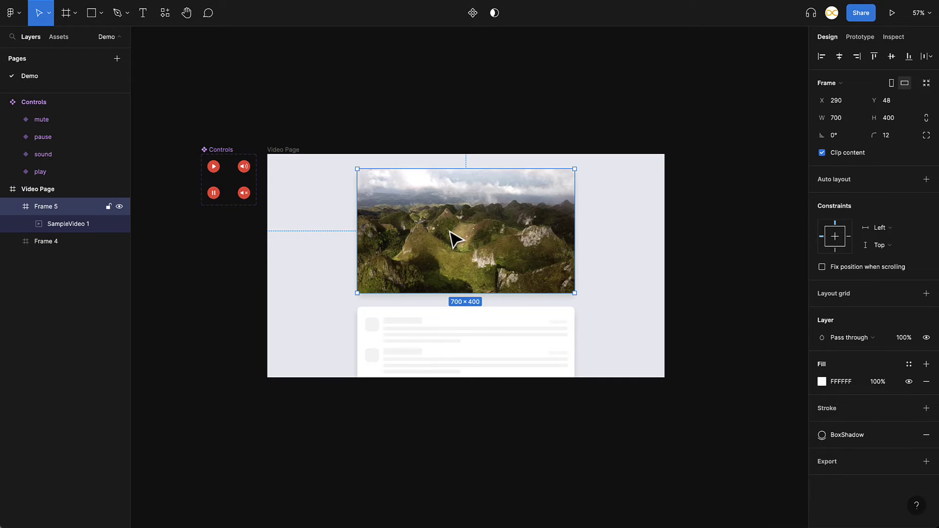
drag(405, 249, 730, 234)
Draw a frame of about 216 × 80 for the controls, straddling the middle of the video's lower edge.
scroll(729, 233, up, 5)
key(f)
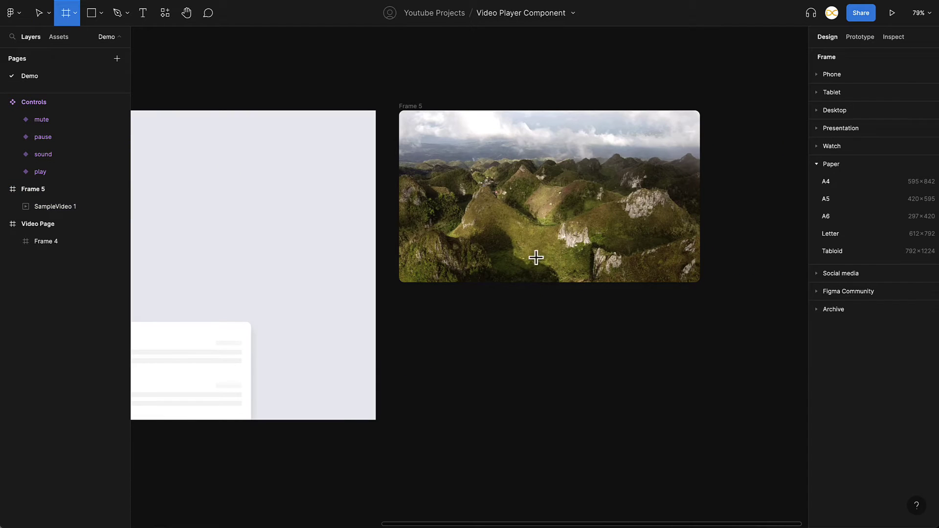
drag(513, 265, 606, 299)
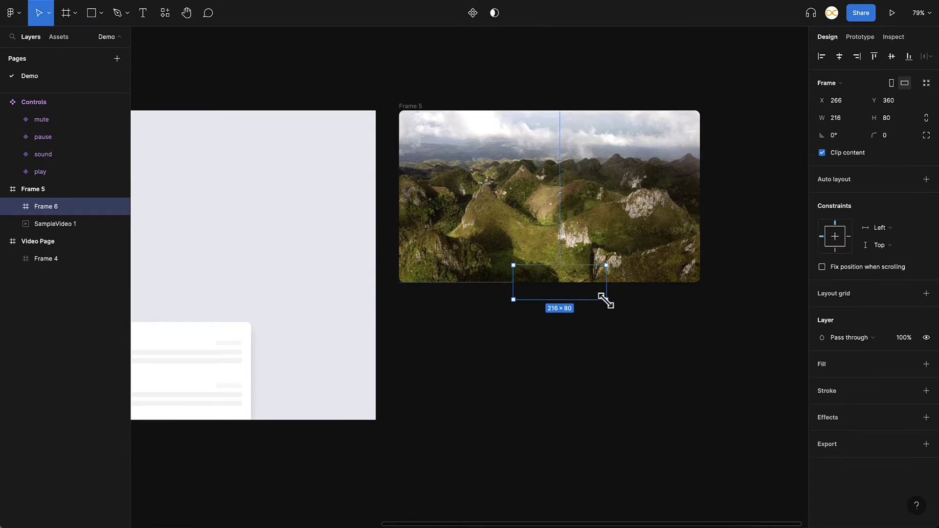
Style the small controls frame with a white fill, a corner radius of 12 and the BoxShadow effect style.
click(925, 363)
click(885, 135)
text(12)
key(Return)
click(908, 435)
click(846, 500)
Resize the small controls frame to 150 × 64 and centre it on the video's lower edge as a separate top-level frame.
drag(589, 282, 580, 283)
text(150)
key(Tab)
text(64)
key(Return)
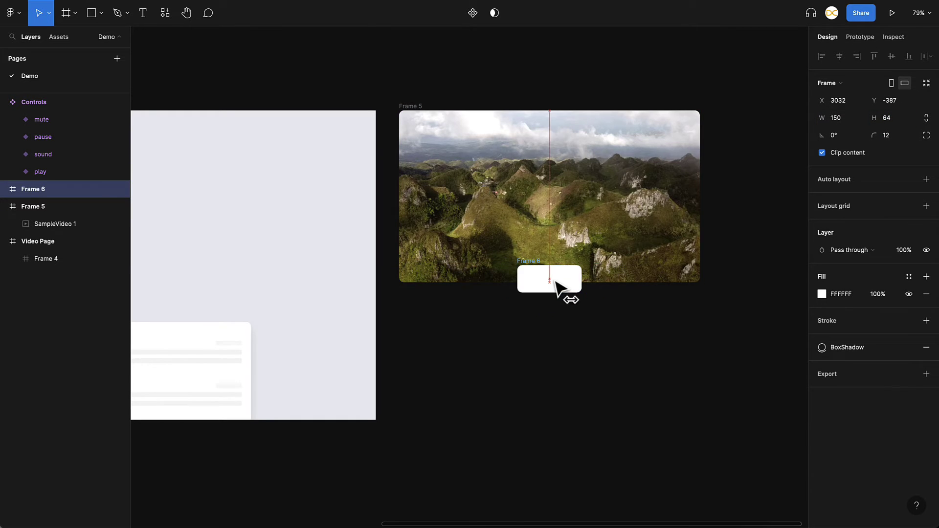
click(534, 345)
Insert a play button instance of the local Controls component into the small white frame and duplicate it with a 20 px gap.
scroll(534, 346, up, 5)
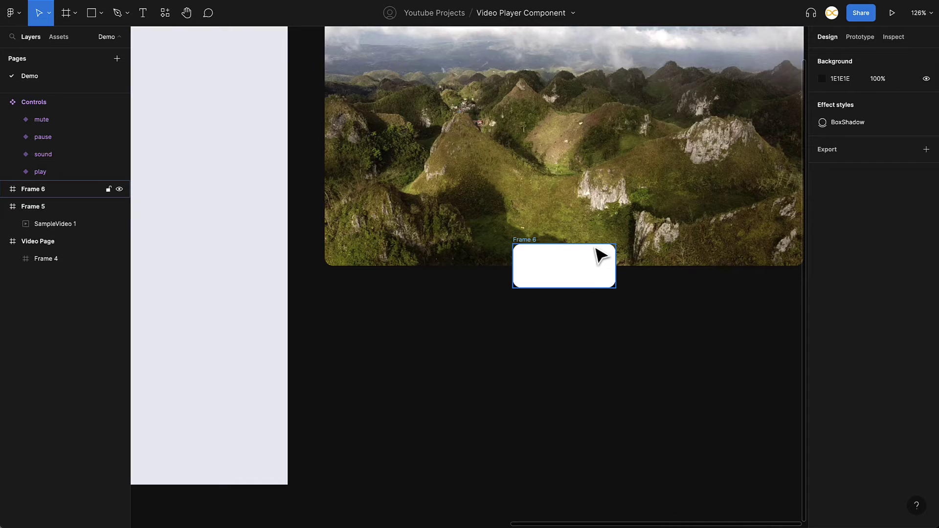
click(57, 38)
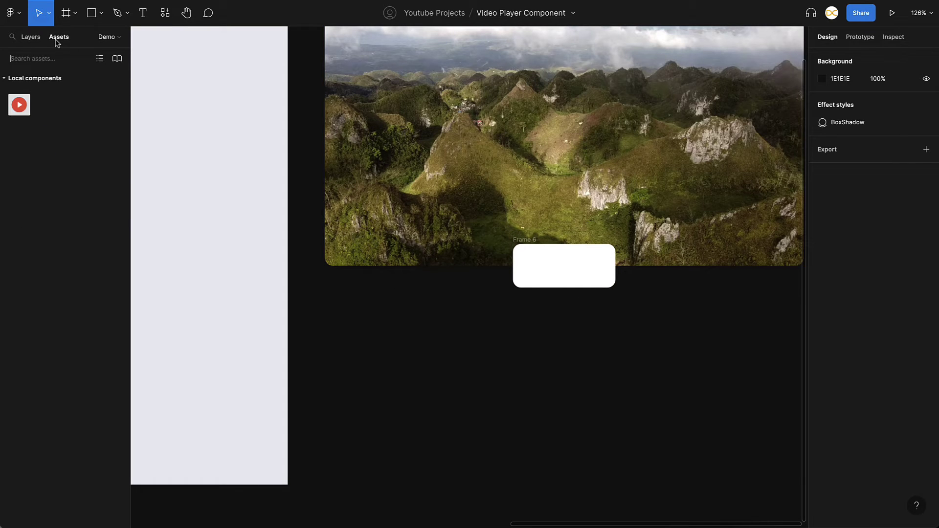
drag(16, 108, 608, 248)
scroll(541, 282, up, 3)
key(ctrl+d)
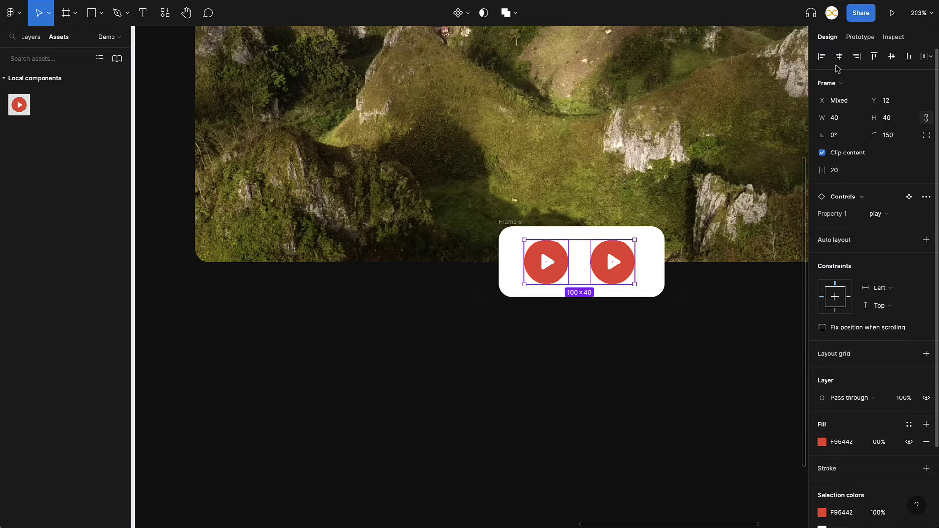
Try aligning the two play buttons individually to the horizontal centre of the white frame, and undo the alignment.
click(839, 57)
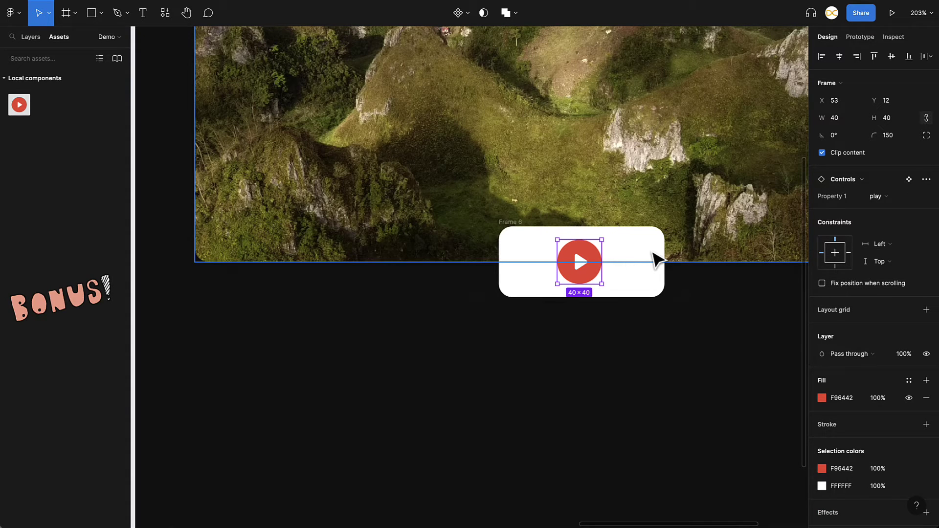
key(ctrl+z)
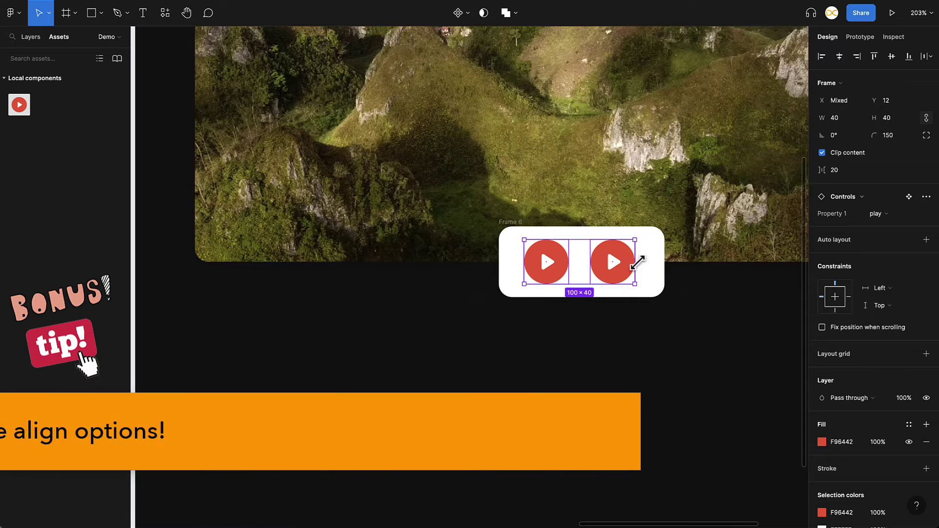
Centre the two play buttons horizontally in the white frame as one group, keeping the 20 px gap between them.
click(30, 37)
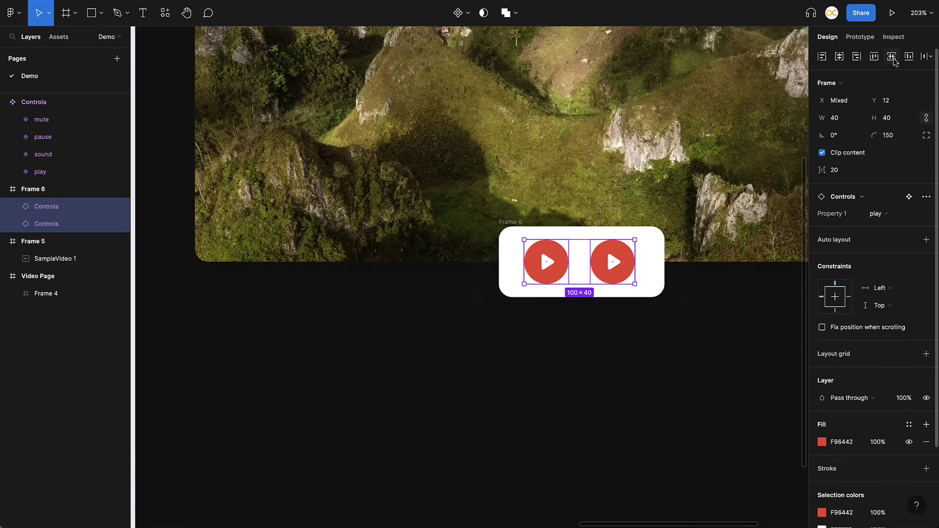
click(840, 58)
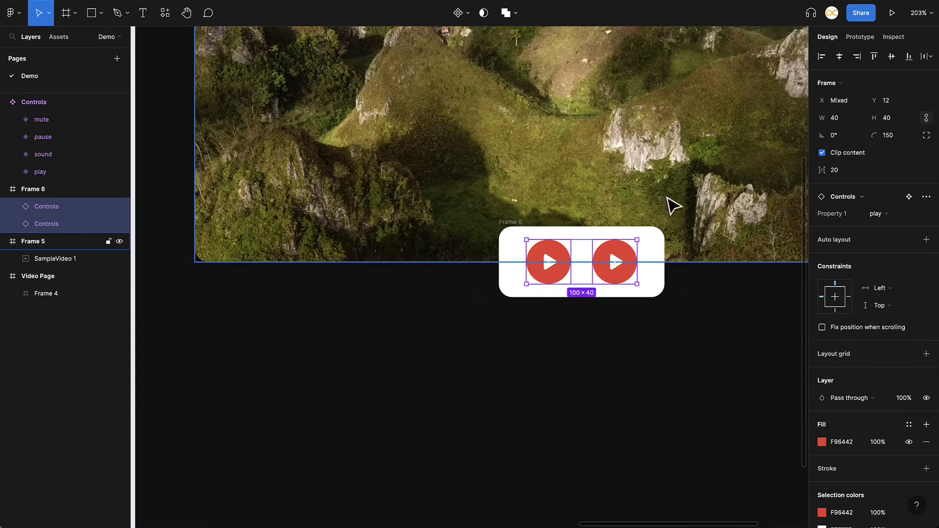
click(662, 339)
Switch the second play button in the white controls frame to the sound variant.
scroll(662, 340, down, 3)
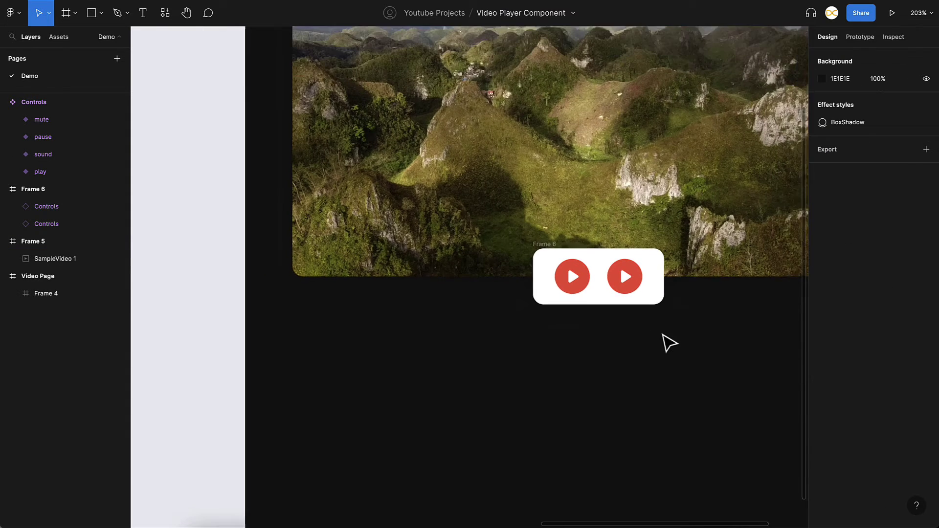
click(636, 295)
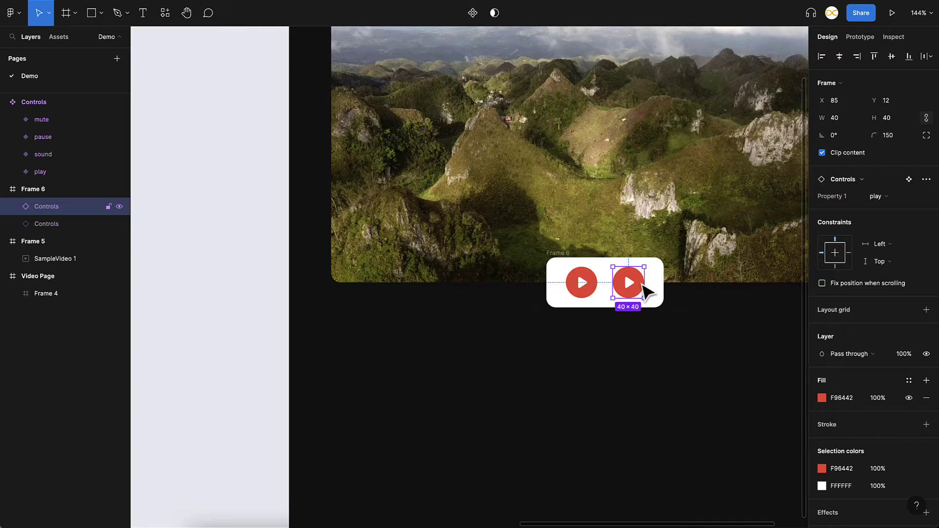
click(896, 198)
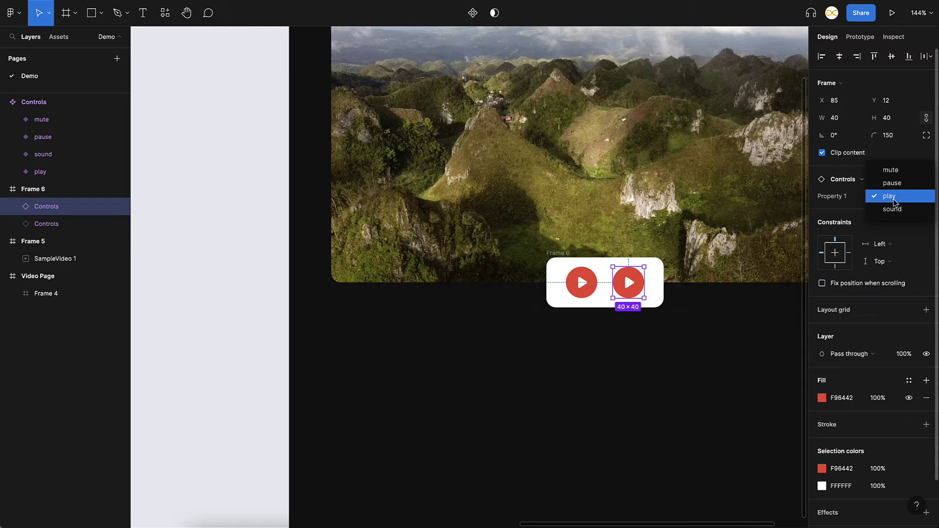
click(895, 209)
key(Escape)
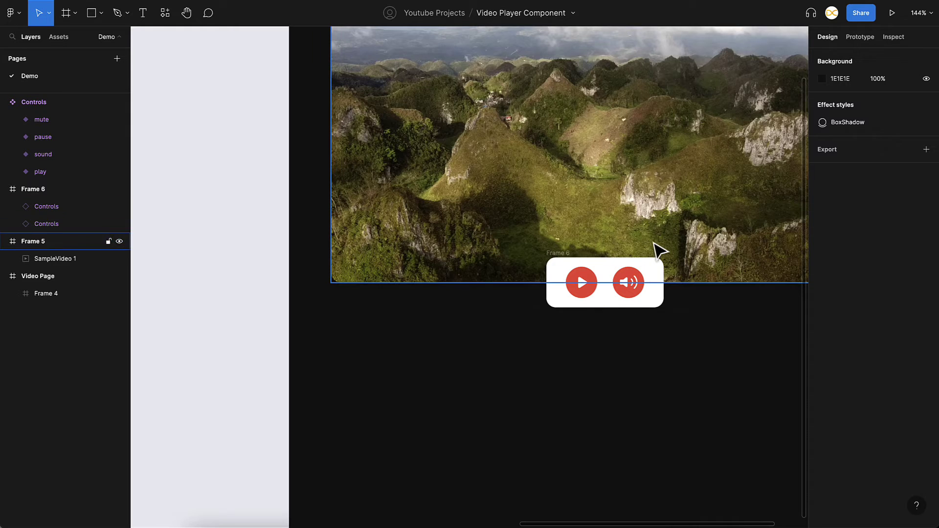
Turn the video and the white controls frame together into a single component.
scroll(564, 368, down, 5)
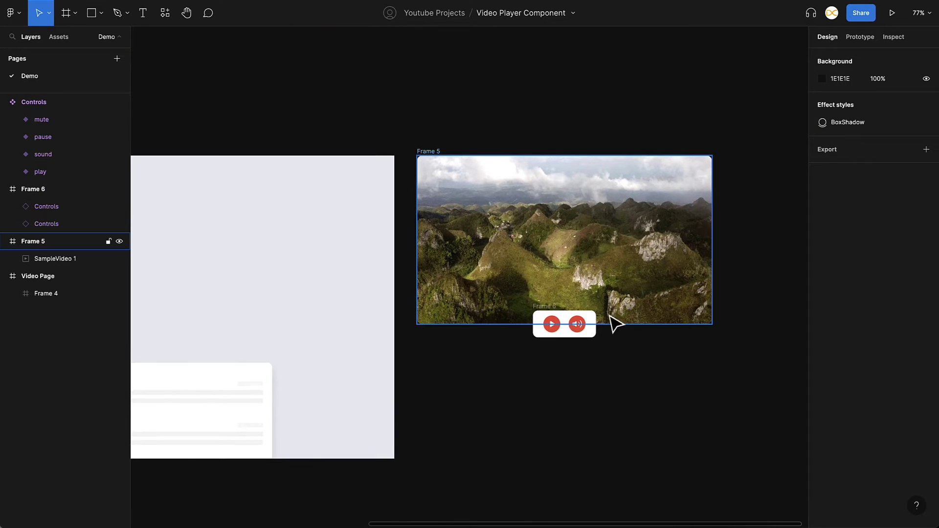
drag(748, 172, 464, 354)
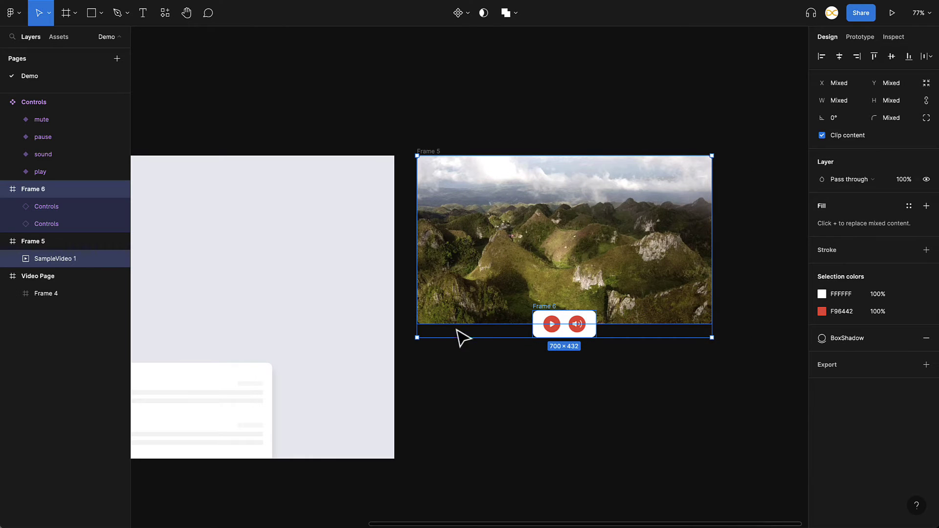
click(470, 13)
click(450, 39)
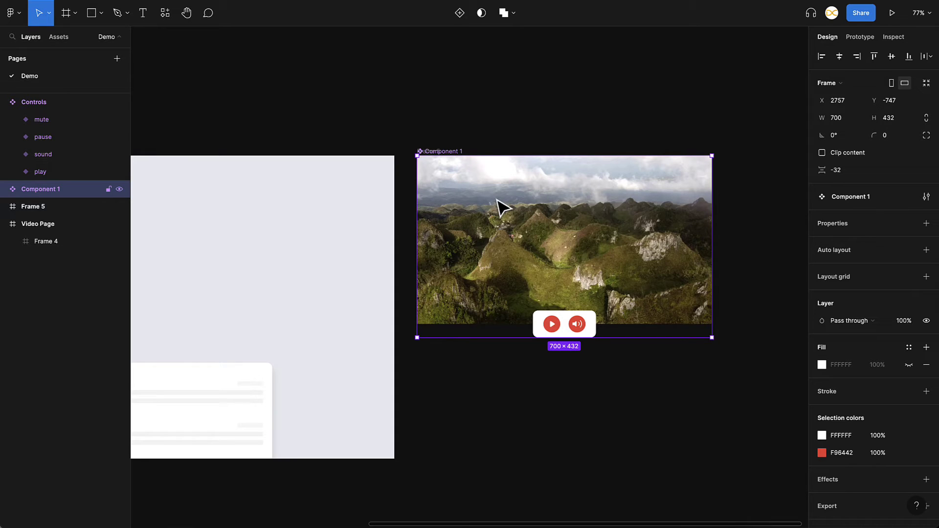
Add a second variant to the video component, naming the upper variant Pause and the lower one Play.
click(926, 223)
click(859, 259)
click(564, 373)
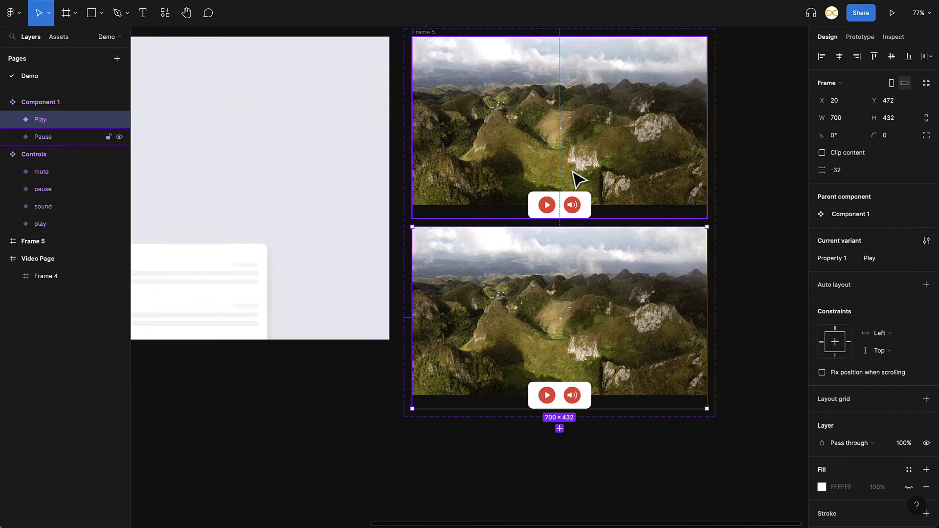
click(576, 178)
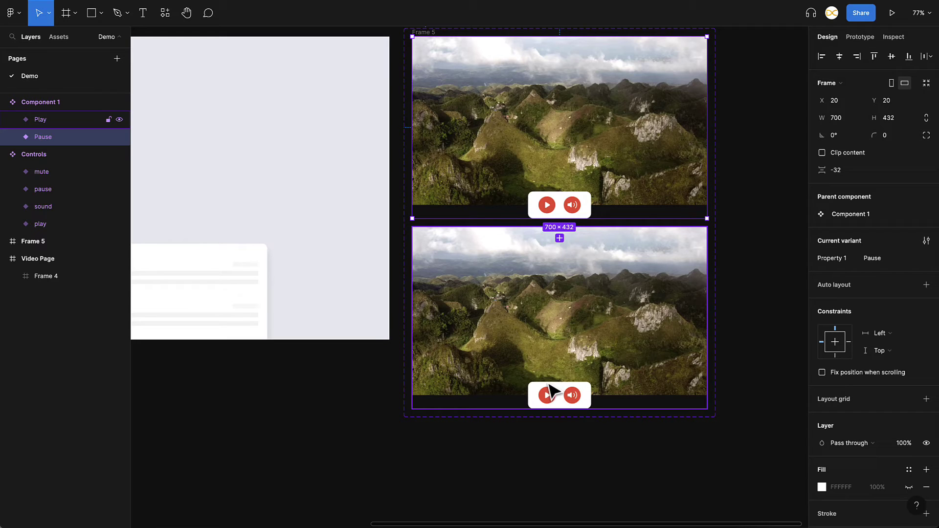
Change the play button in the lower Play variant to the pause variant of Controls.
ctrl+click(552, 396)
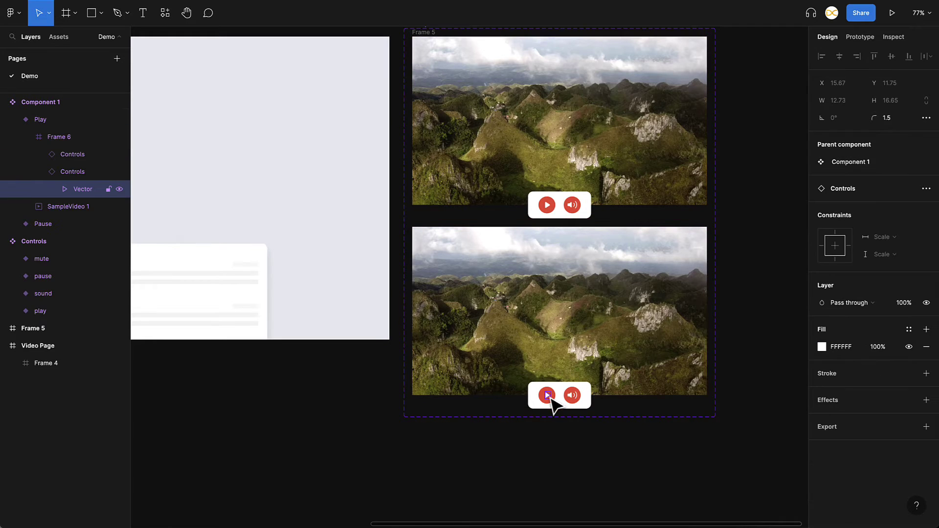
click(877, 240)
click(853, 226)
click(776, 318)
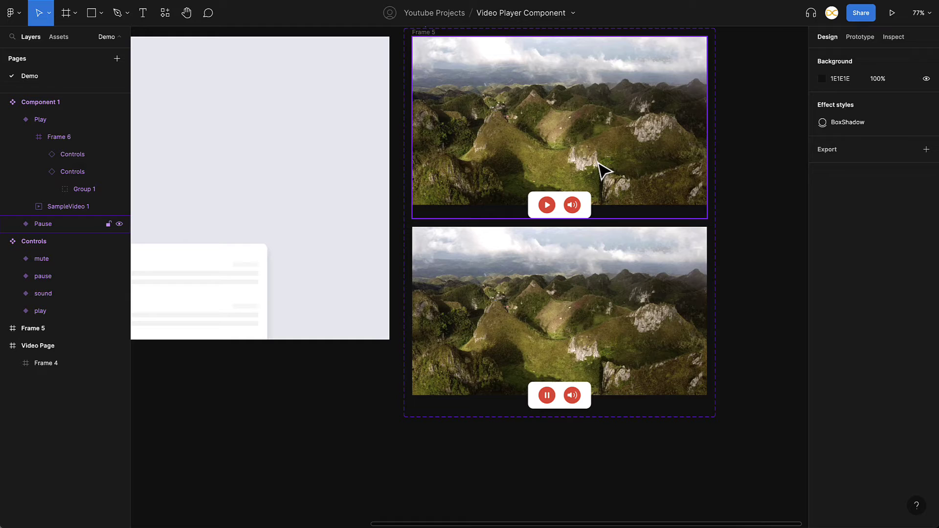
Turn off Autoplay for the video in the upper Pause variant and check the Autoplay setting of the Play variant's video.
scroll(596, 179, up, 1)
ctrl+click(593, 185)
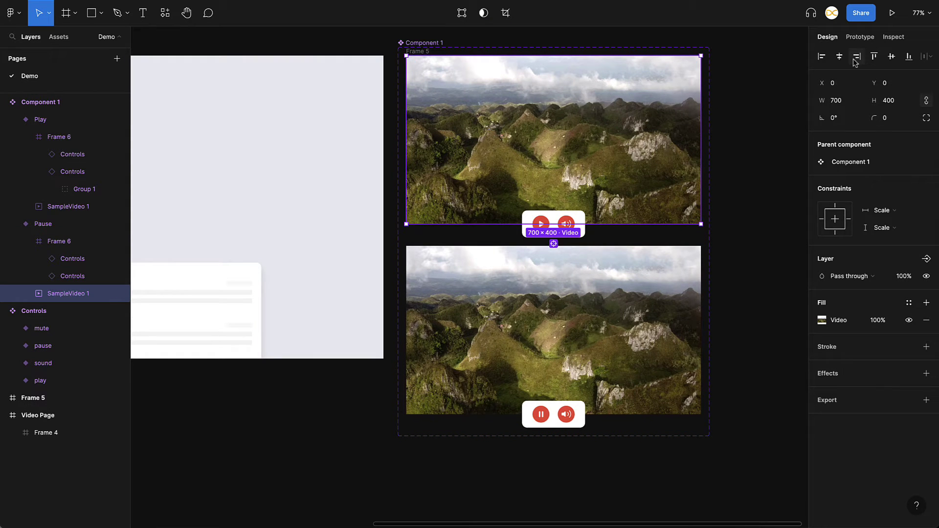
click(858, 39)
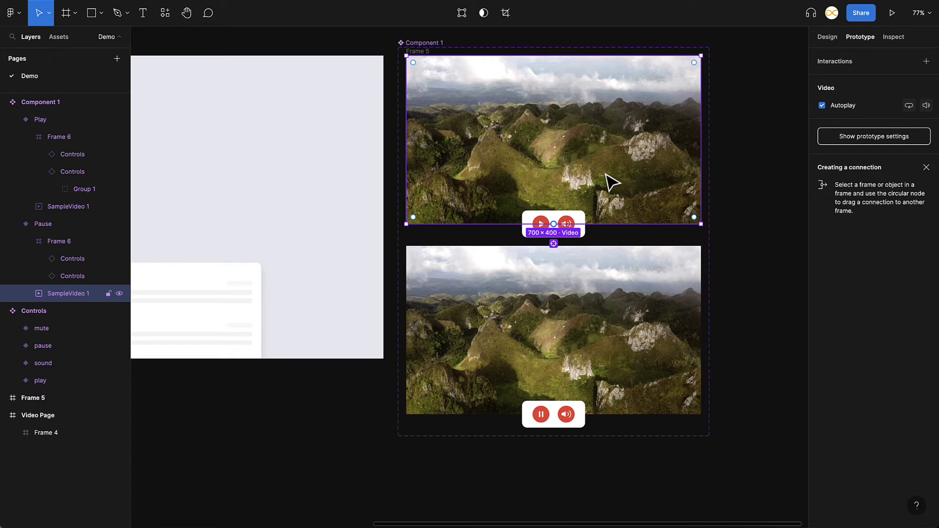
click(822, 105)
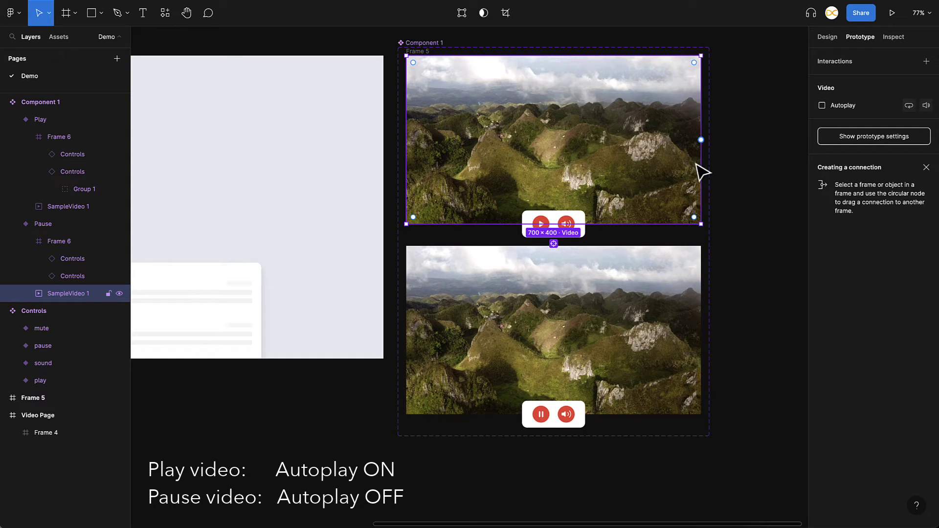
click(620, 318)
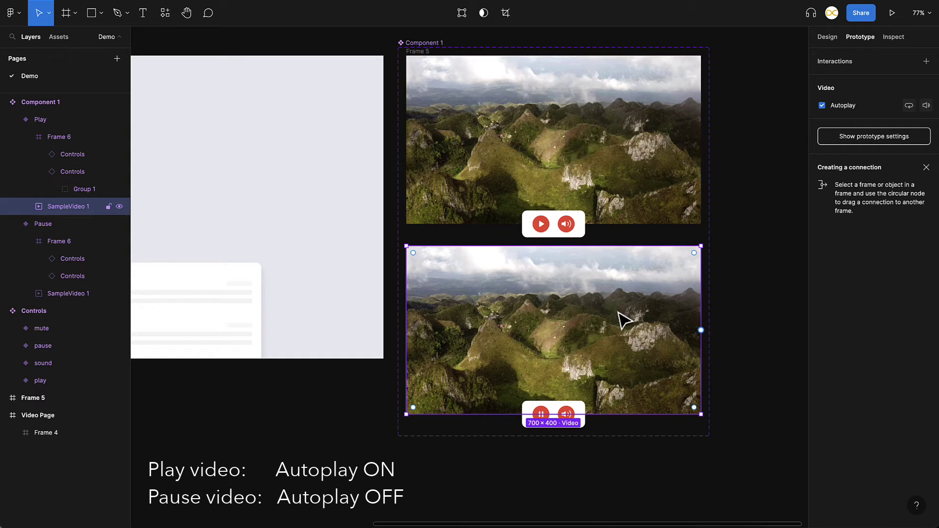
Link the play button in the Pause variant to the Play variant with an instant on-click Change to interaction.
click(547, 236)
click(544, 230)
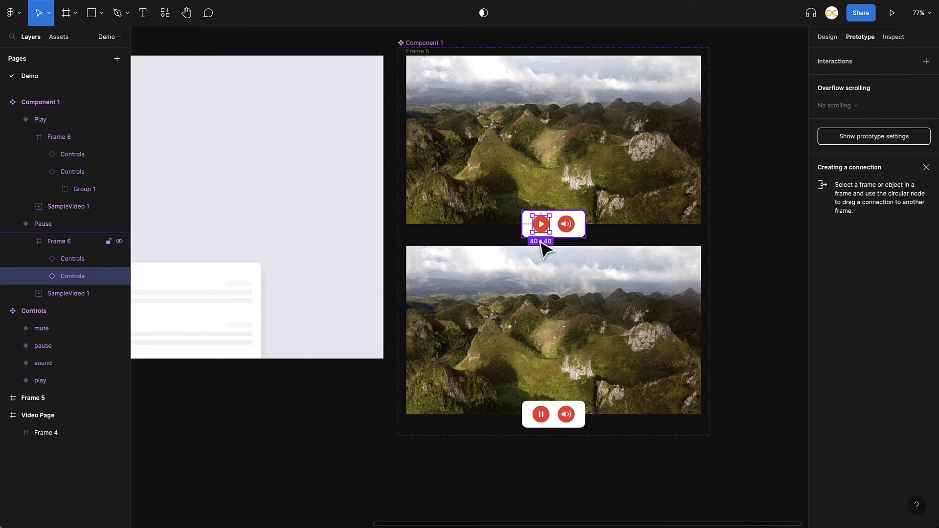
drag(543, 240, 537, 263)
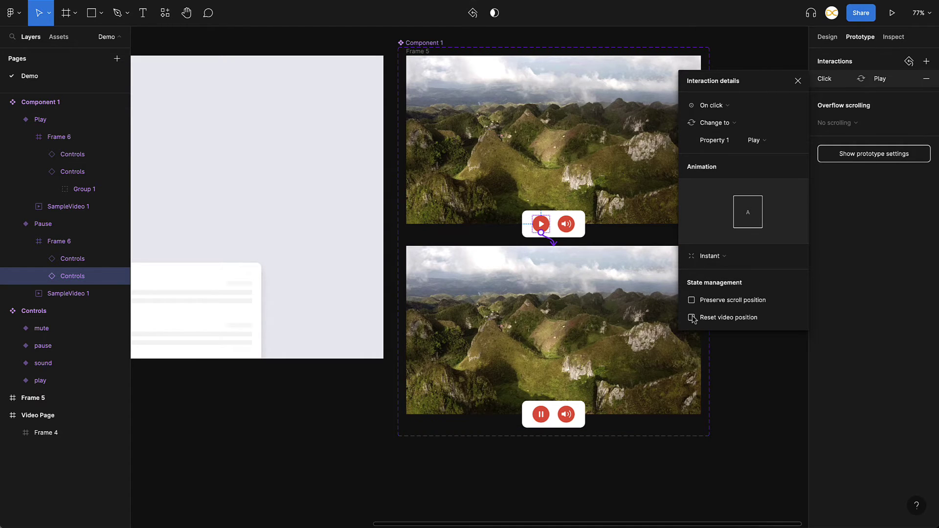
click(551, 244)
Link the pause button in the Play variant back to the Pause variant with an instant on-click Change to interaction.
click(542, 416)
click(541, 415)
drag(618, 292, 611, 225)
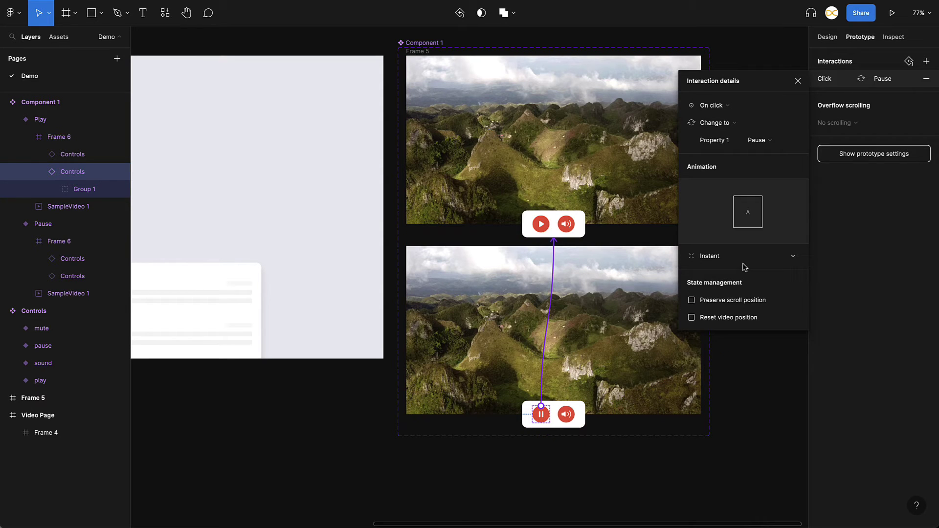
click(750, 392)
Place an instance of the video player component on the Video Page frame, centred above the white content card.
scroll(750, 392, left, 3)
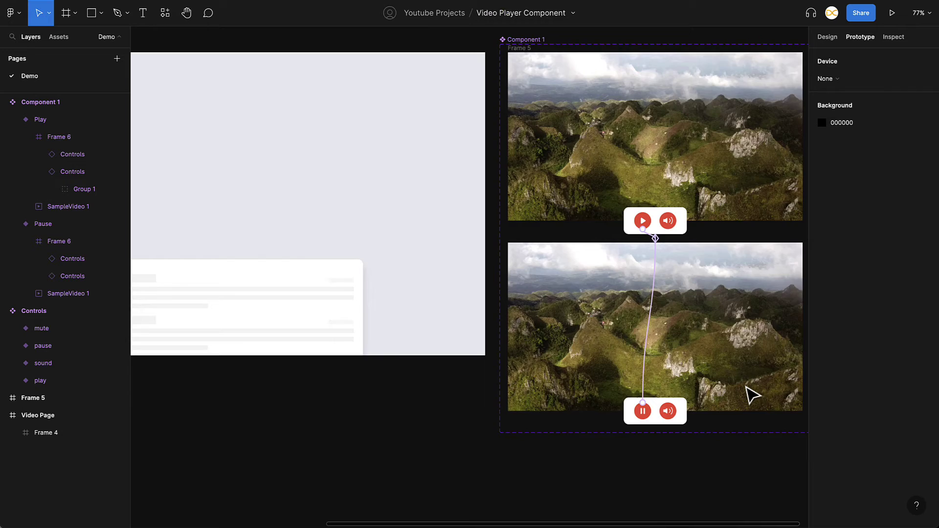
scroll(734, 266, down, 3)
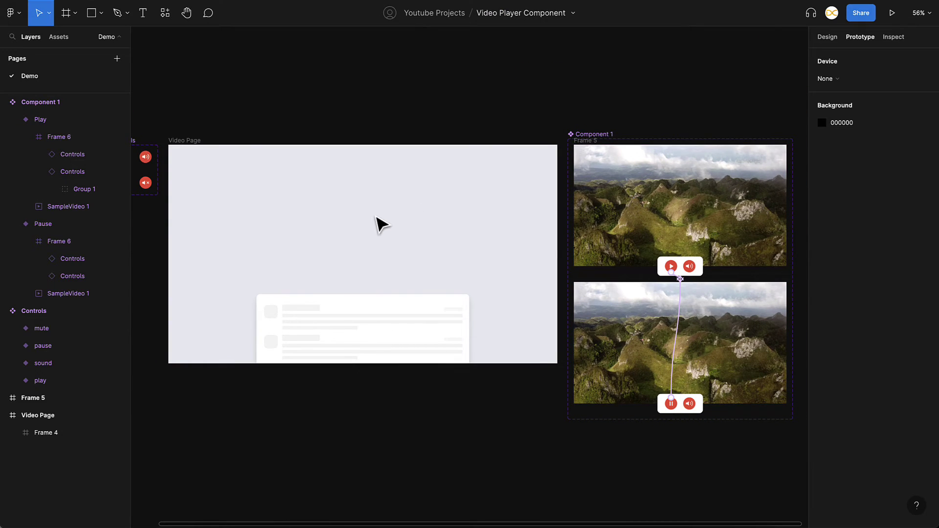
scroll(379, 221, up, 2)
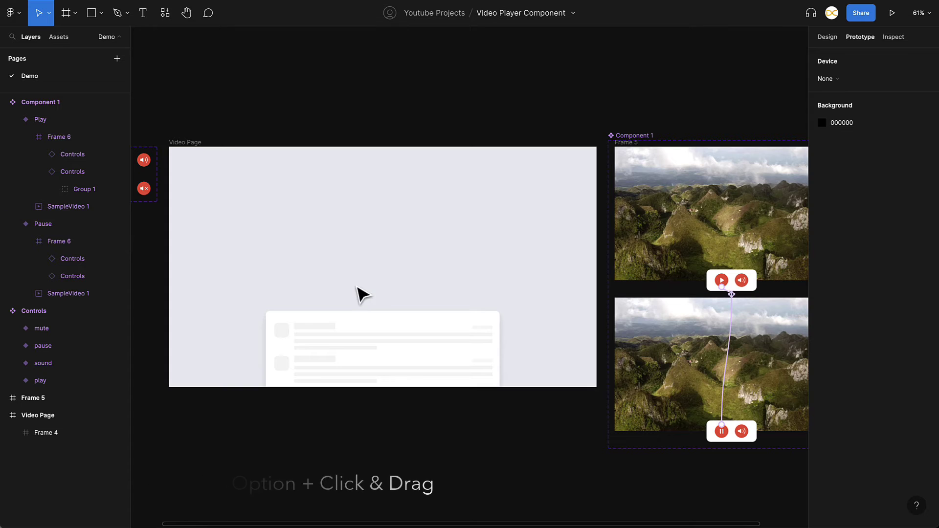
click(59, 38)
drag(34, 122, 380, 241)
mouse_move(474, 266)
mouse_down()
mouse_move(469, 260)
mouse_move(474, 266)
mouse_up()
click(456, 104)
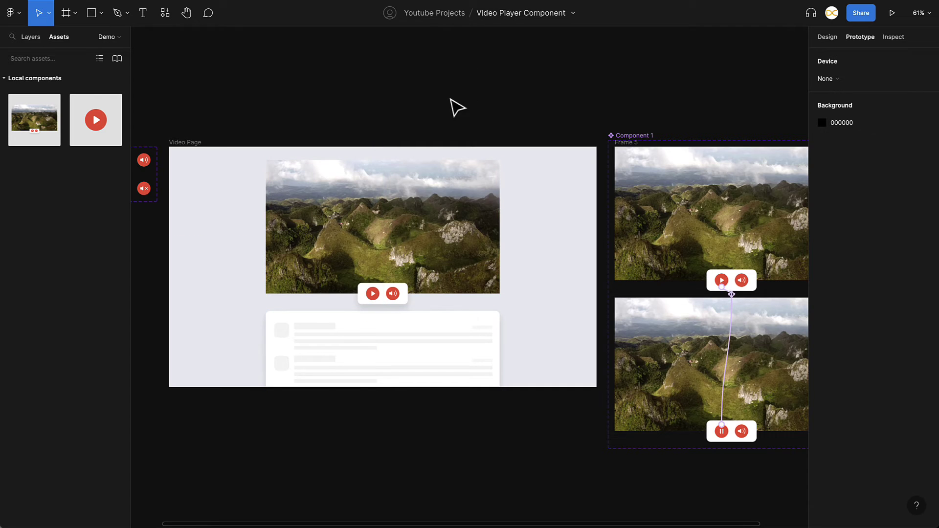
Preview the Video Page prototype and test playing and pausing the video several times with its play/pause button.
scroll(430, 125, left, 1)
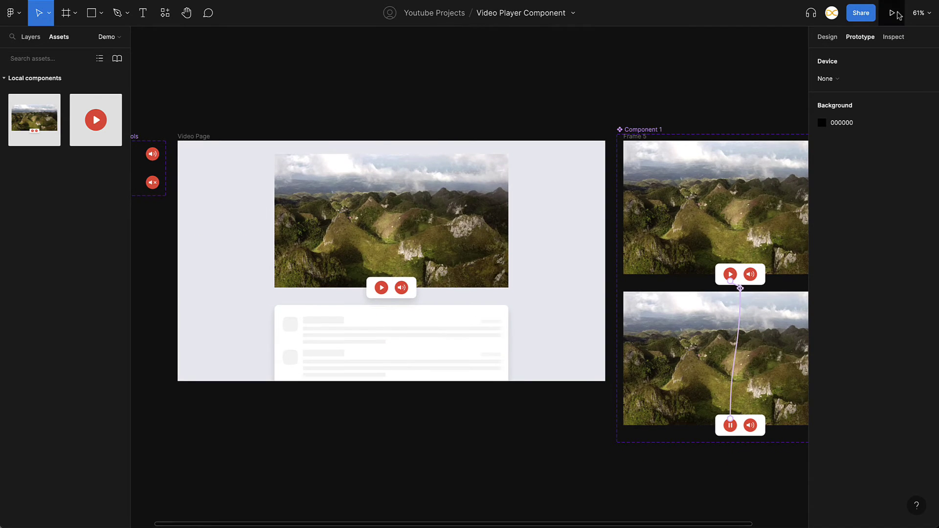
click(892, 13)
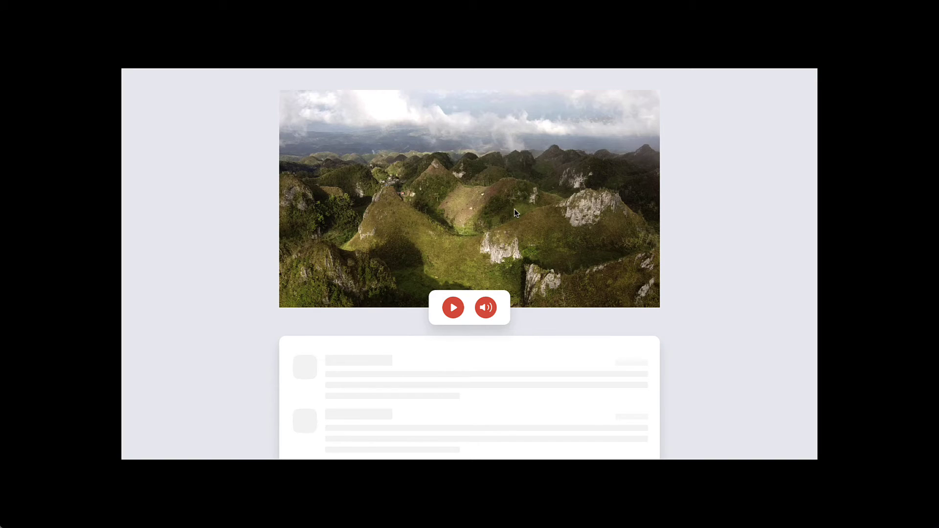
click(452, 313)
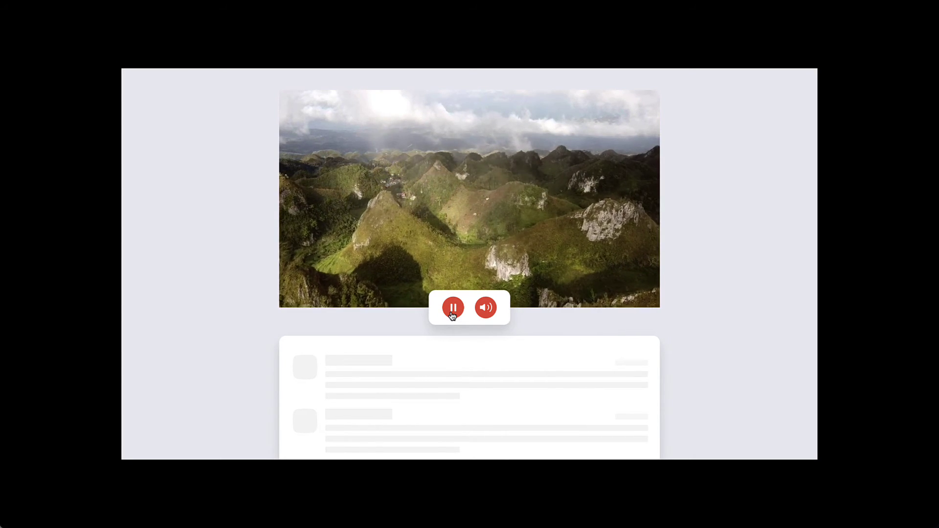
click(452, 313)
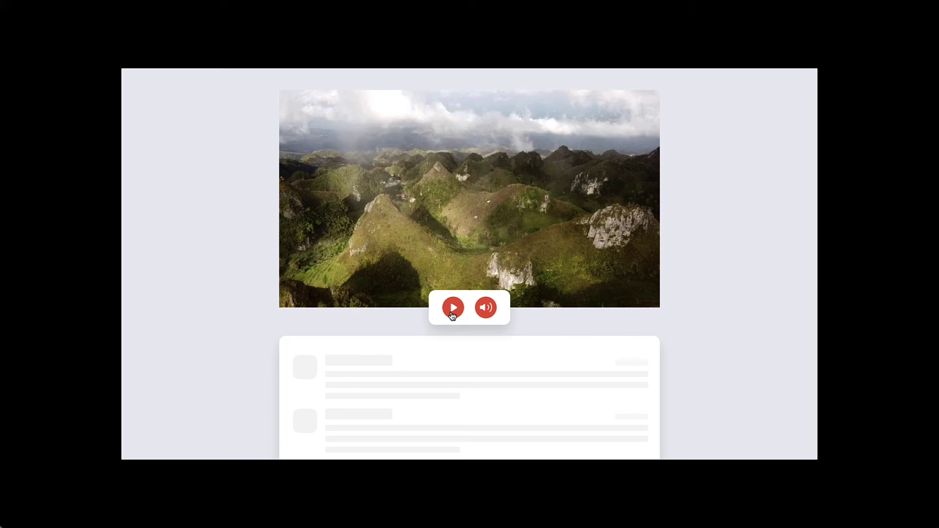
click(452, 313)
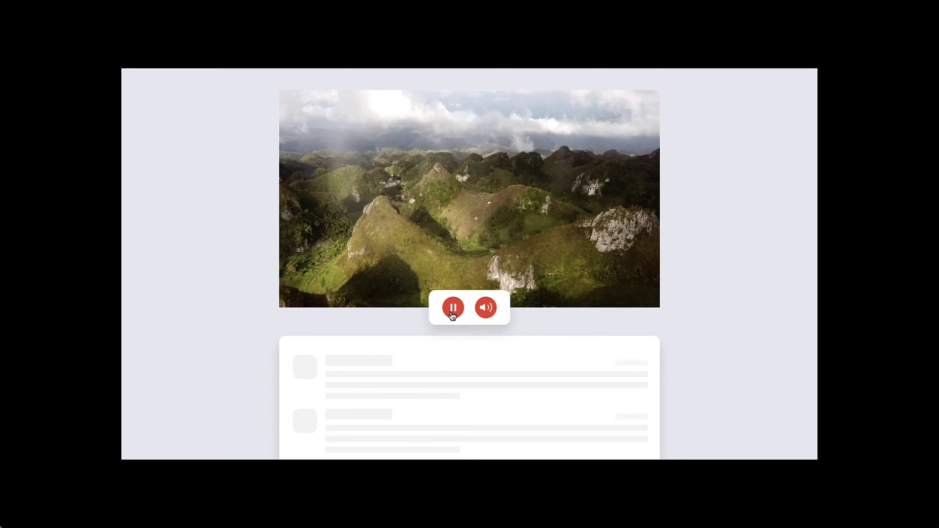
click(452, 313)
click(452, 313)
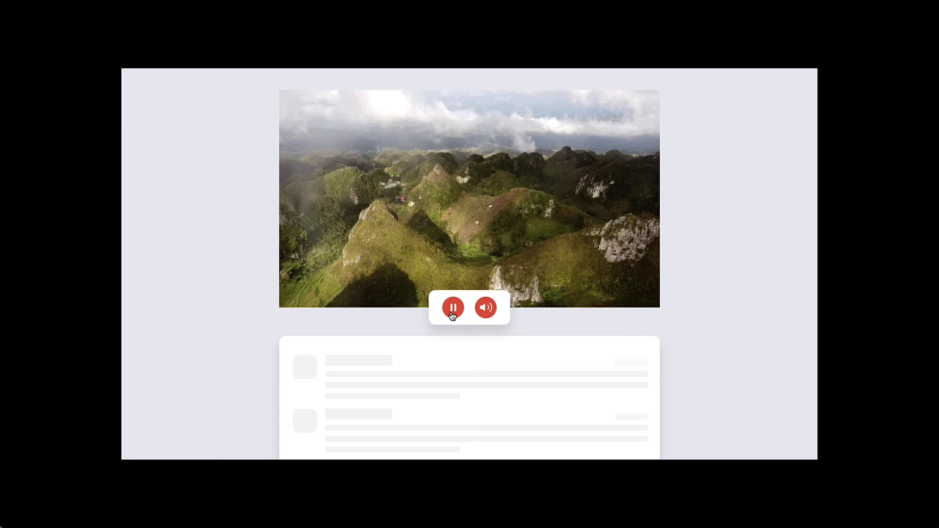
click(452, 313)
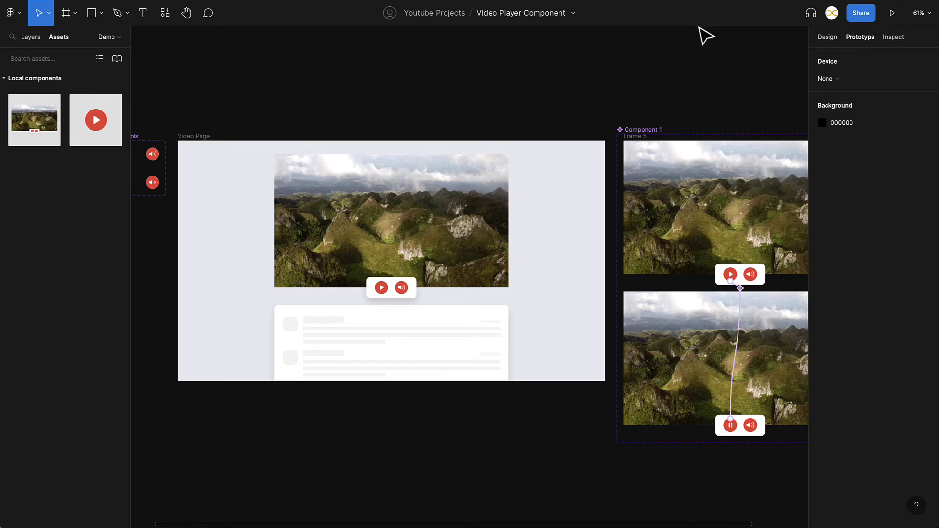
Add a third variant to the video player component, based on the lower Play variant.
scroll(578, 310, right, 4)
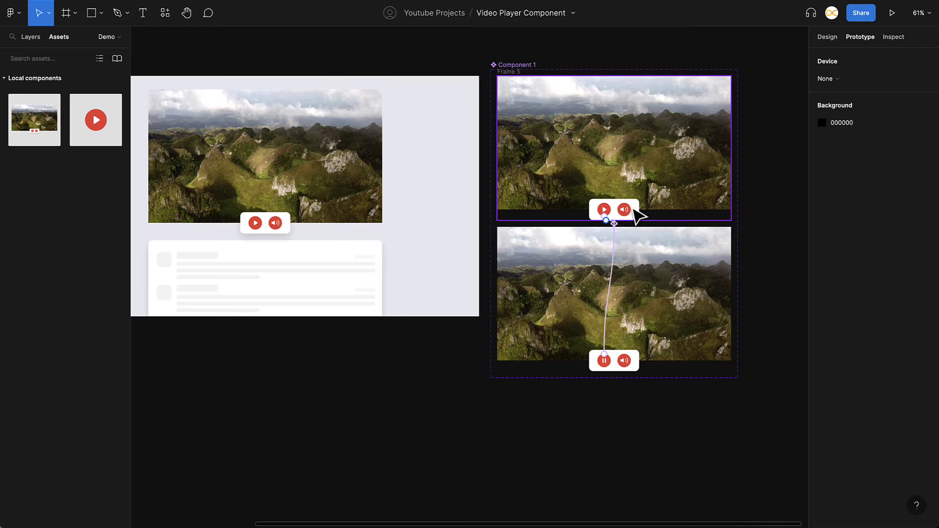
scroll(635, 214, right, 3)
scroll(635, 214, down, 2)
click(607, 276)
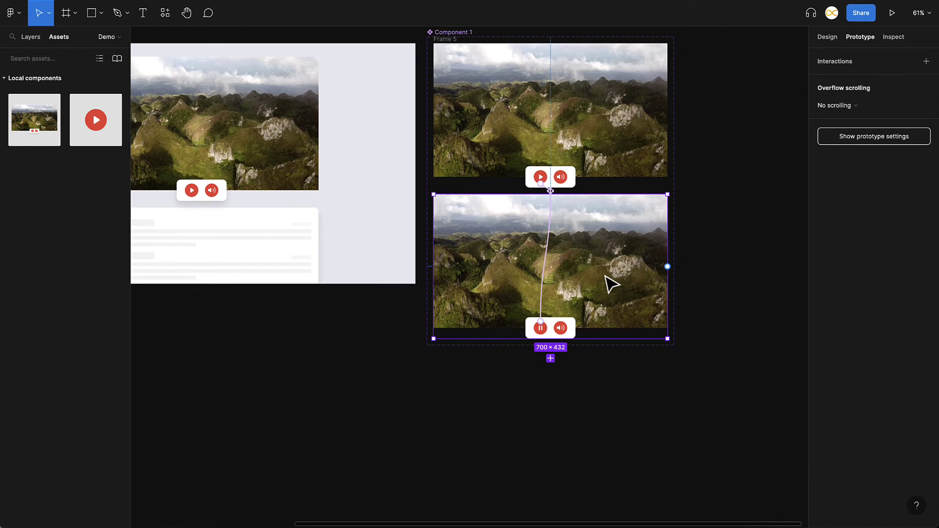
scroll(563, 188, down, 3)
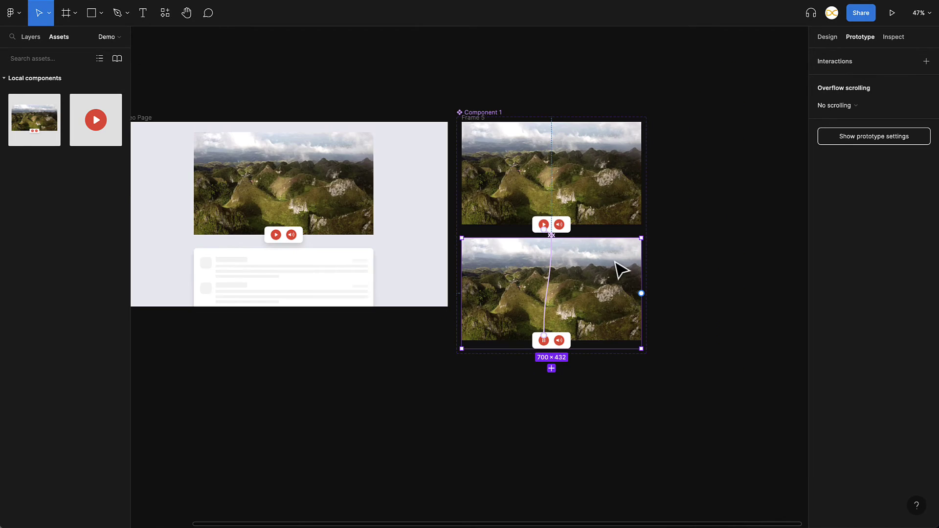
scroll(621, 269, up, 2)
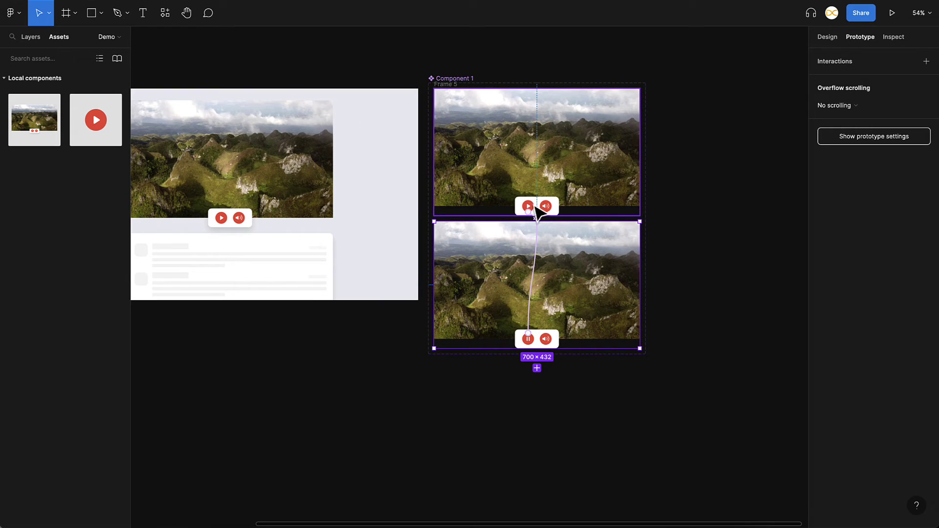
scroll(582, 263, down, 1)
scroll(582, 263, right, 1)
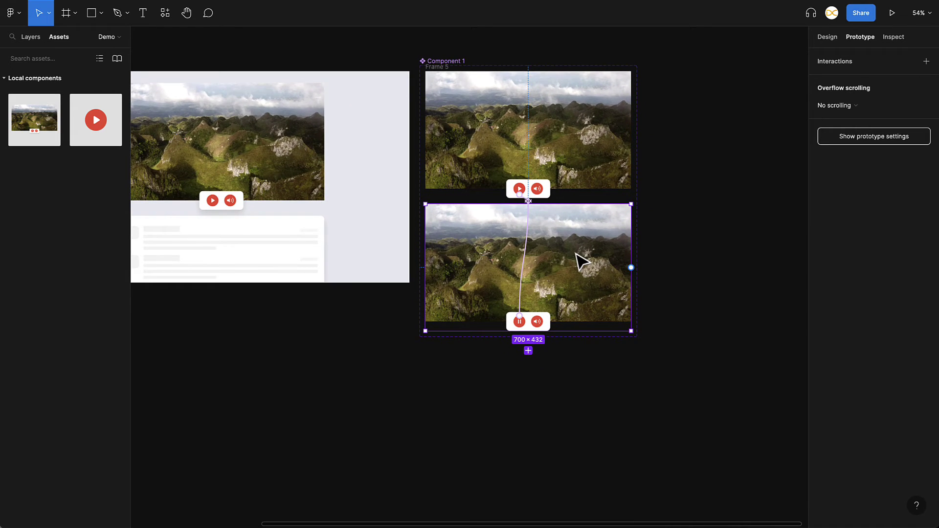
click(528, 350)
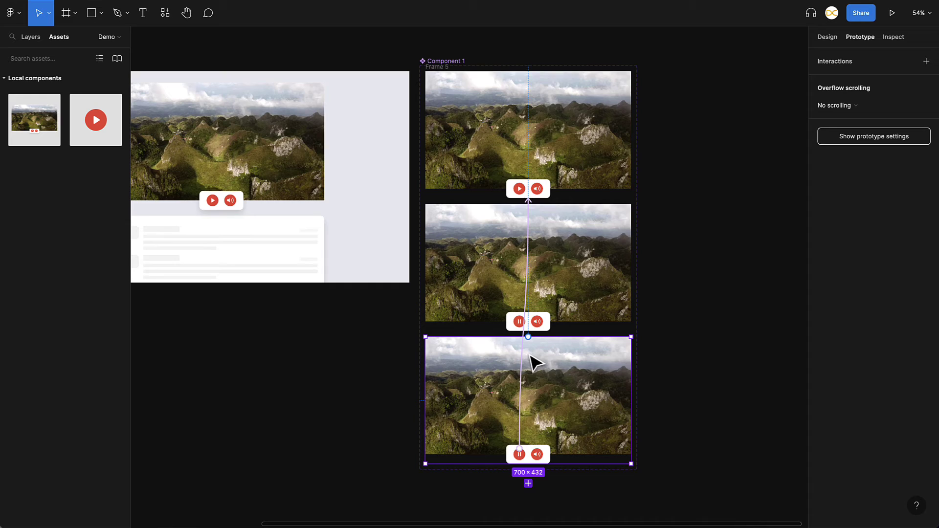
Add a fourth variant to the video player component, below the third one.
scroll(530, 360, down, 2)
click(533, 422)
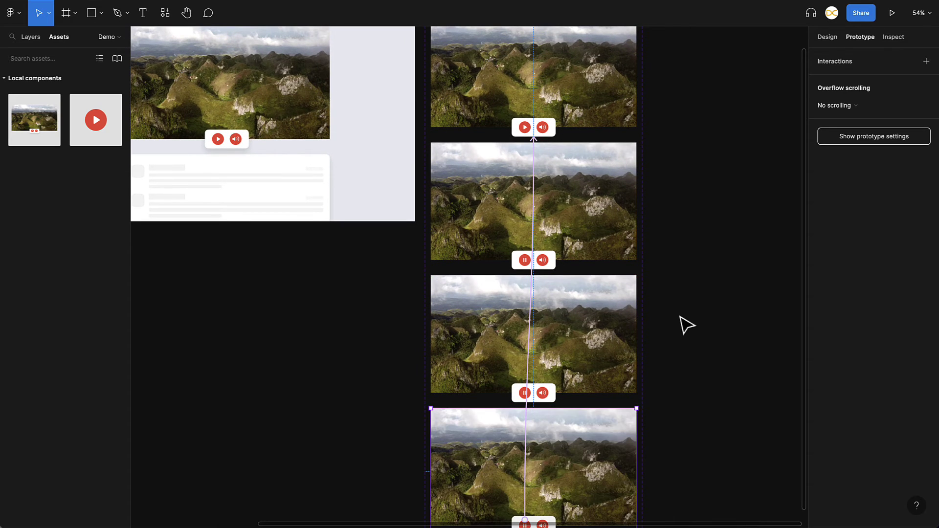
scroll(566, 184, up, 3)
scroll(582, 357, down, 3)
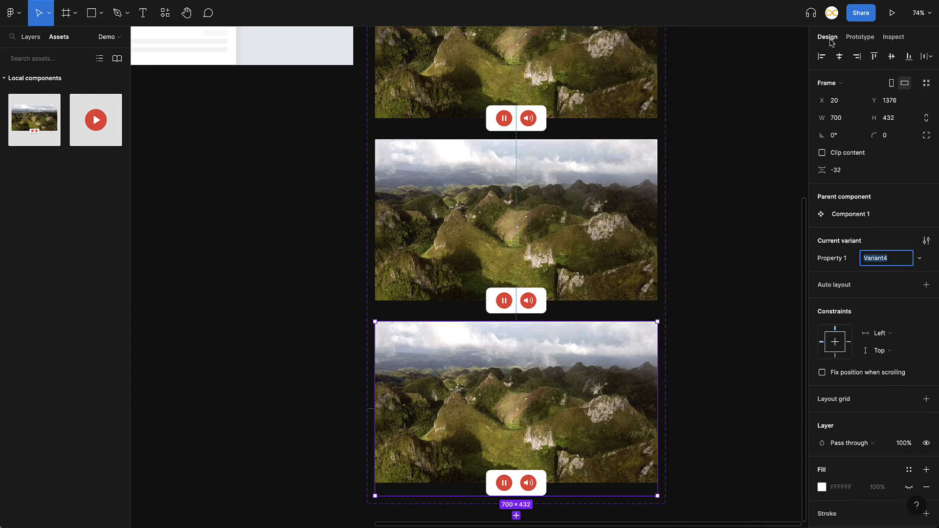
In Variant3, swap the pause control to the play variant and the sound control to mute.
scroll(520, 324, up, 3)
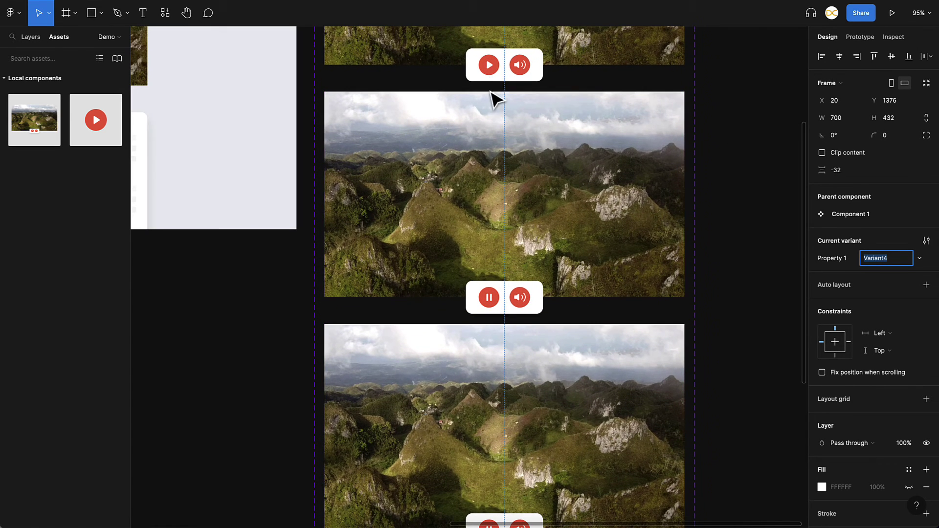
scroll(499, 309, down, 3)
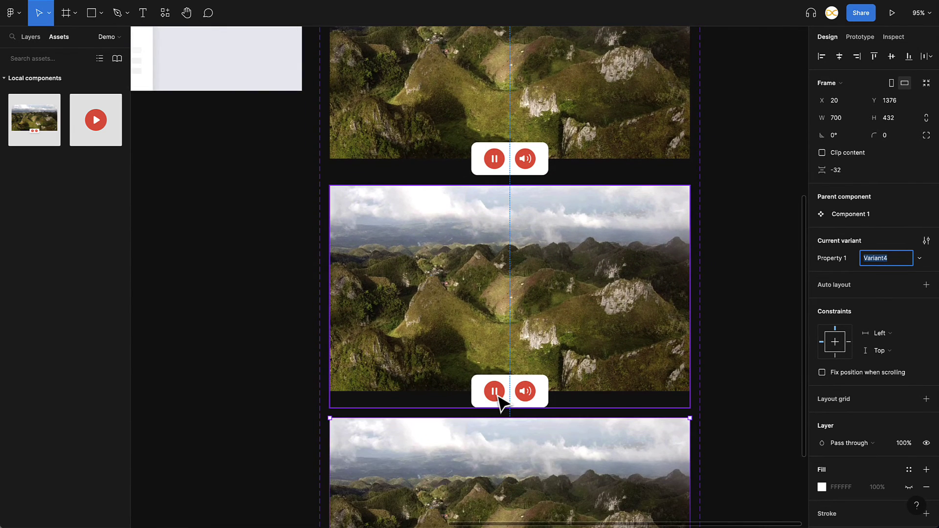
double_click(496, 394)
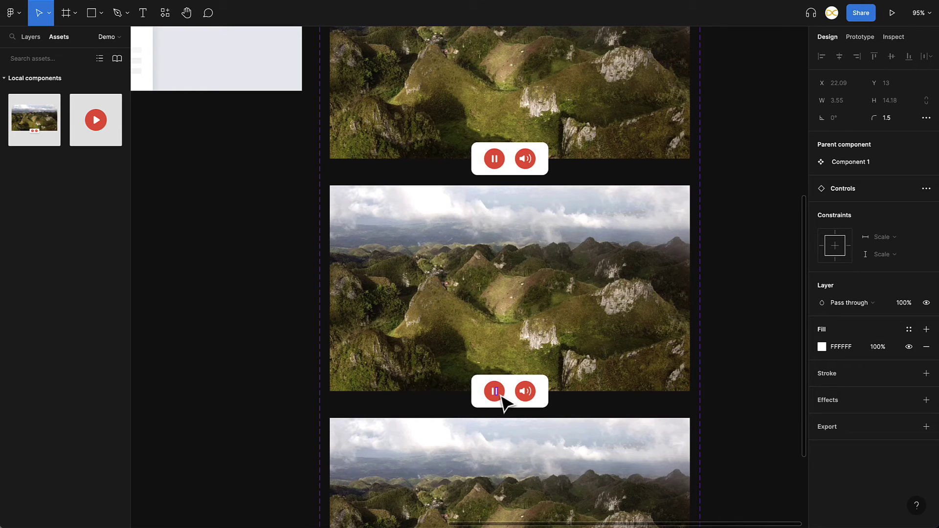
click(501, 396)
key(alt+1)
click(880, 246)
click(885, 253)
key(Tab)
click(882, 243)
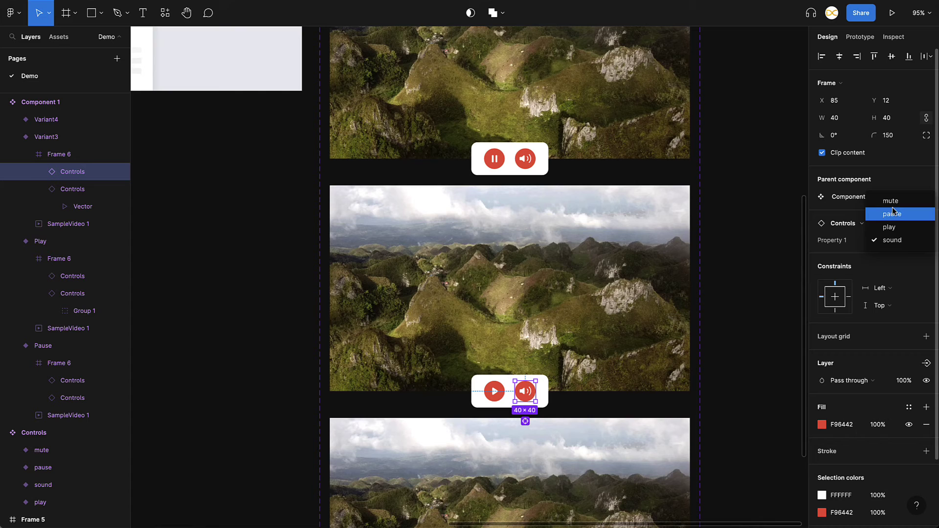
click(890, 200)
scroll(572, 388, down, 2)
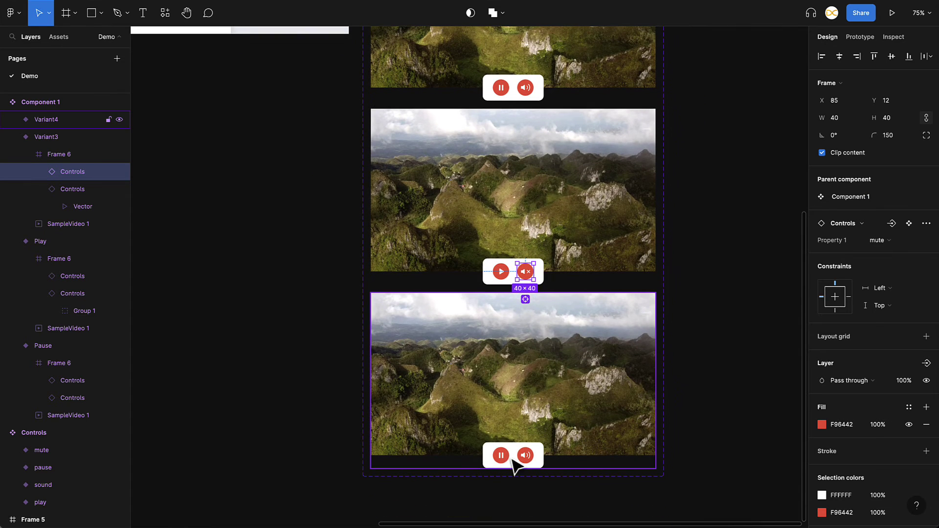
Swap the sound control in Variant4 to the mute variant.
click(523, 457)
click(879, 240)
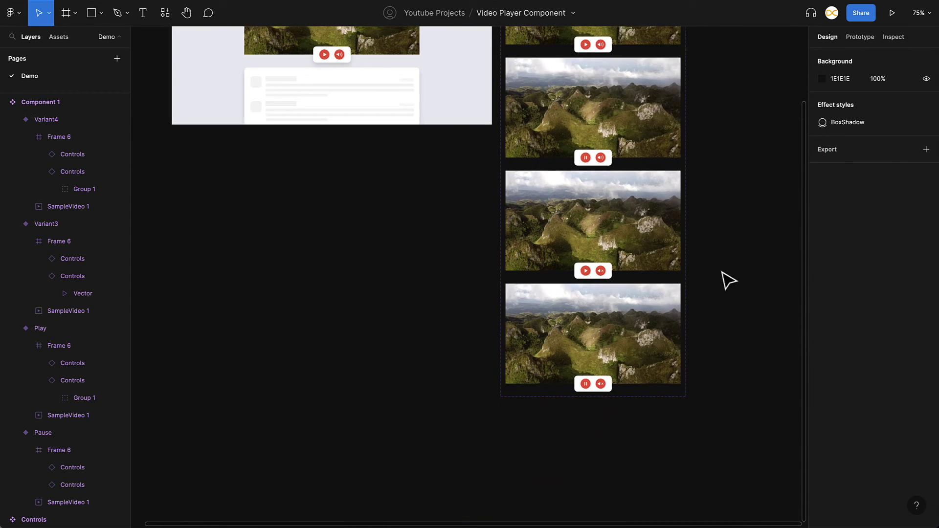
scroll(728, 281, down, 3)
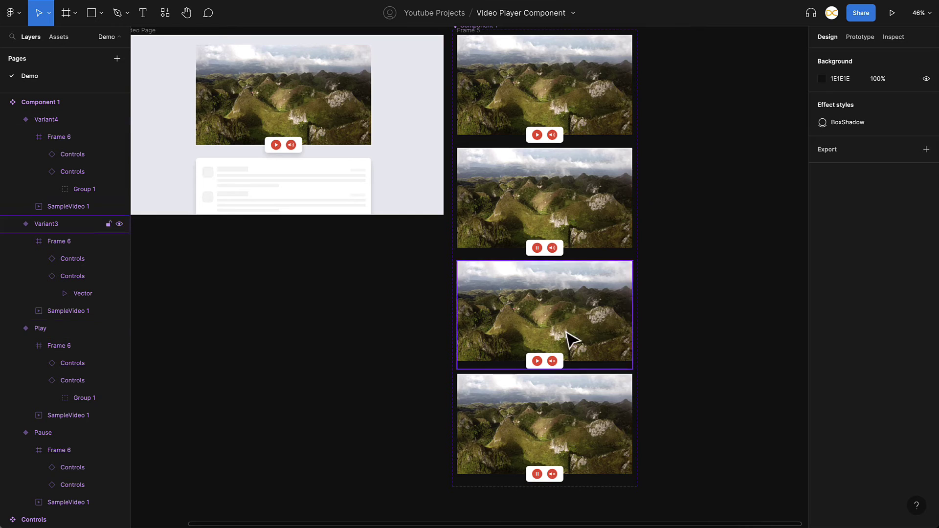
scroll(559, 388, down, 1)
Turn off autoplay and sound in the prototype settings of Variant3's SampleVideo layer.
scroll(645, 338, up, 3)
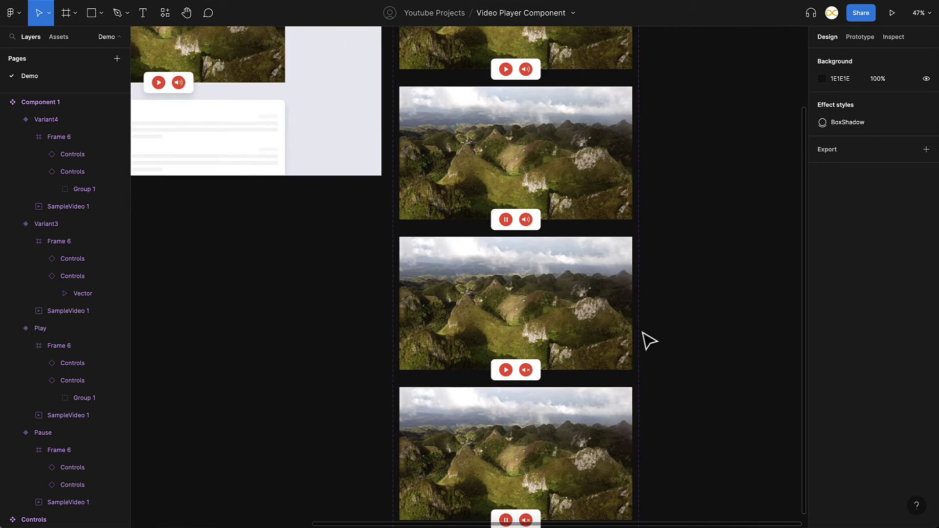
click(549, 329)
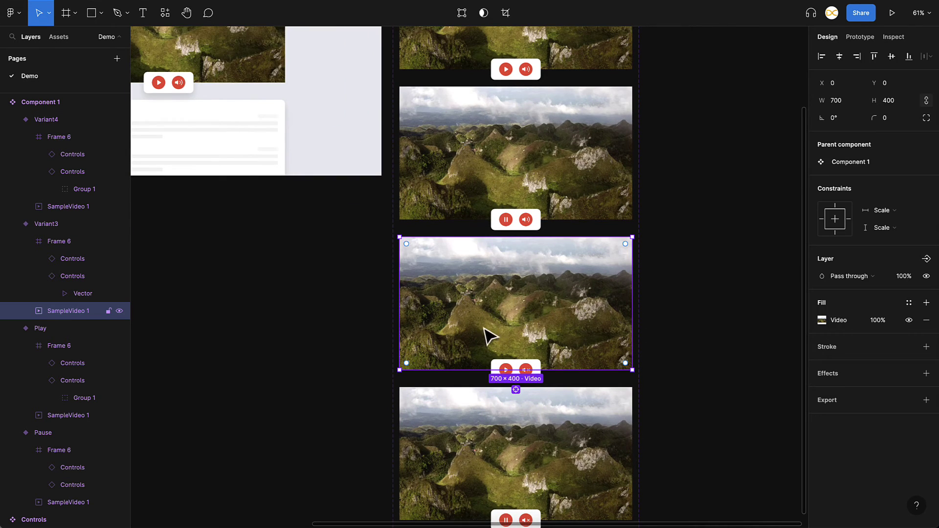
scroll(518, 379, up, 5)
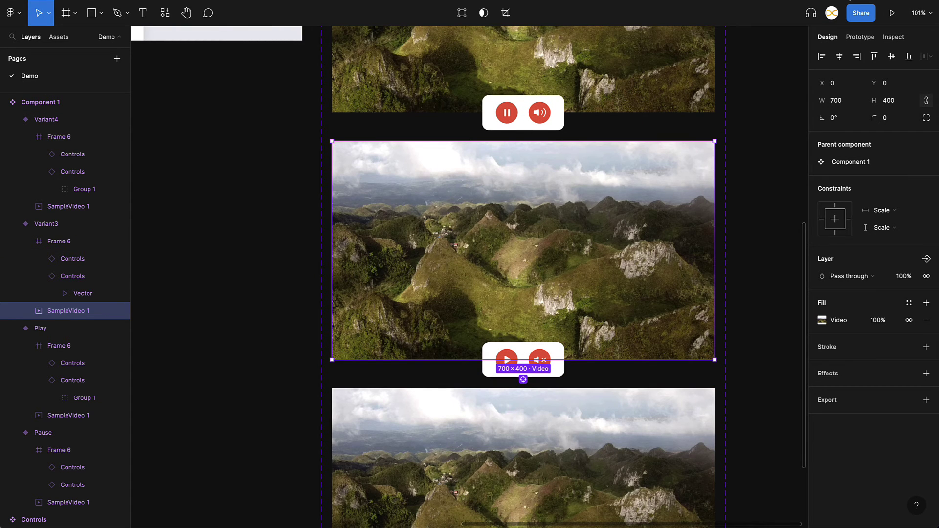
click(860, 38)
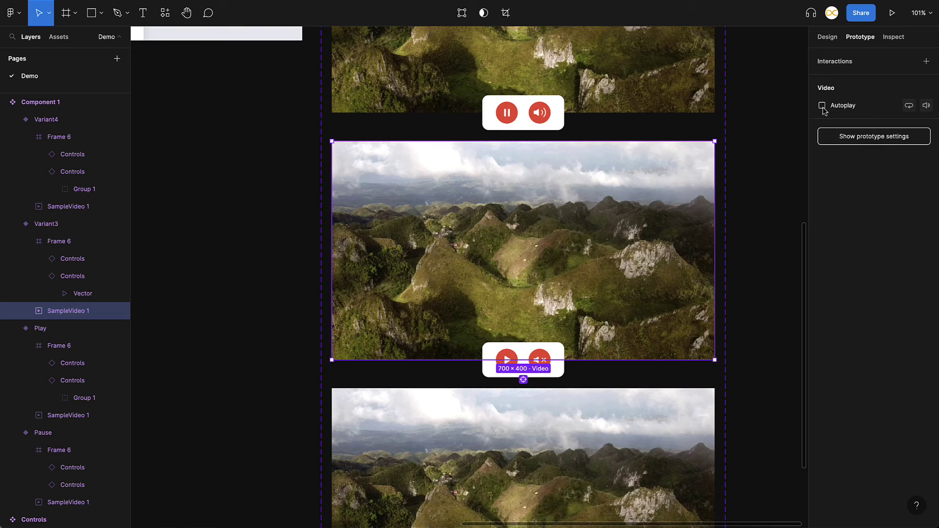
click(928, 110)
scroll(696, 293, down, 2)
scroll(695, 293, right, 1)
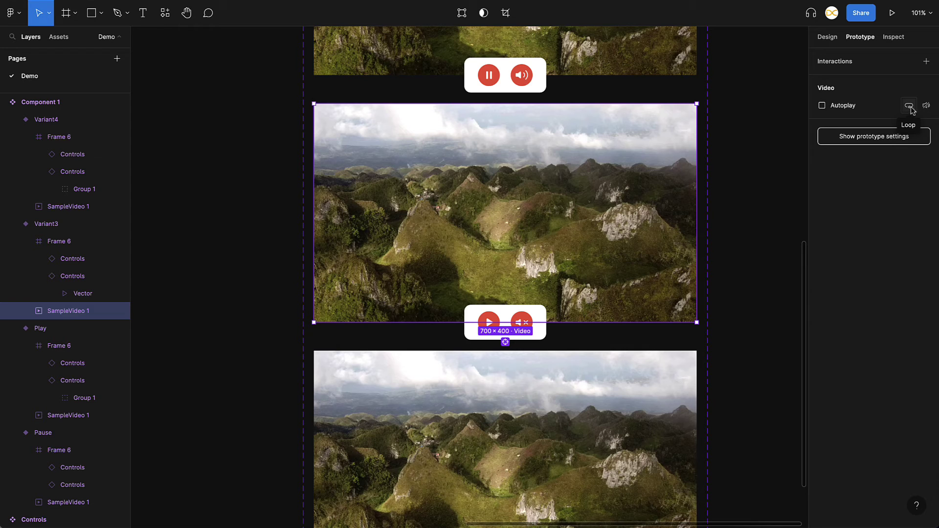
Turn off the sound of Variant4's SampleVideo layer with autoplay on, and check Variant3's video settings again.
scroll(711, 262, down, 4)
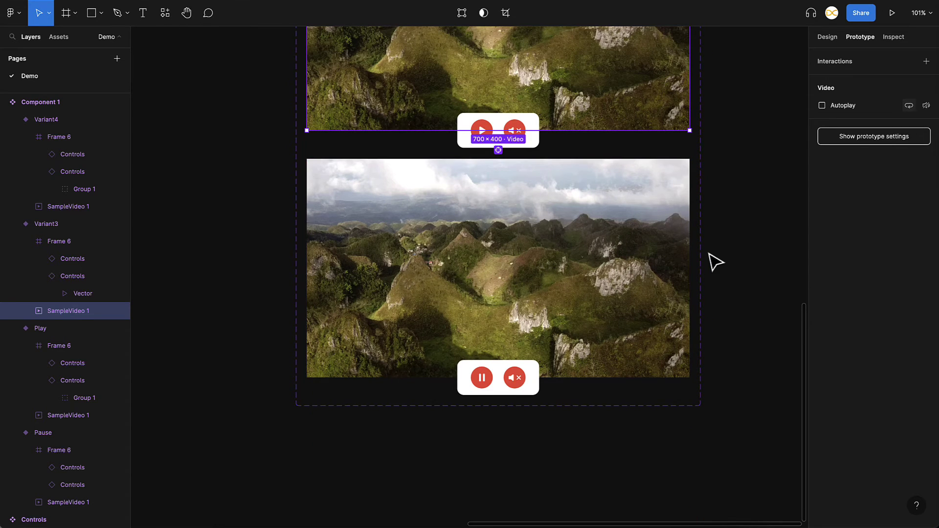
click(639, 273)
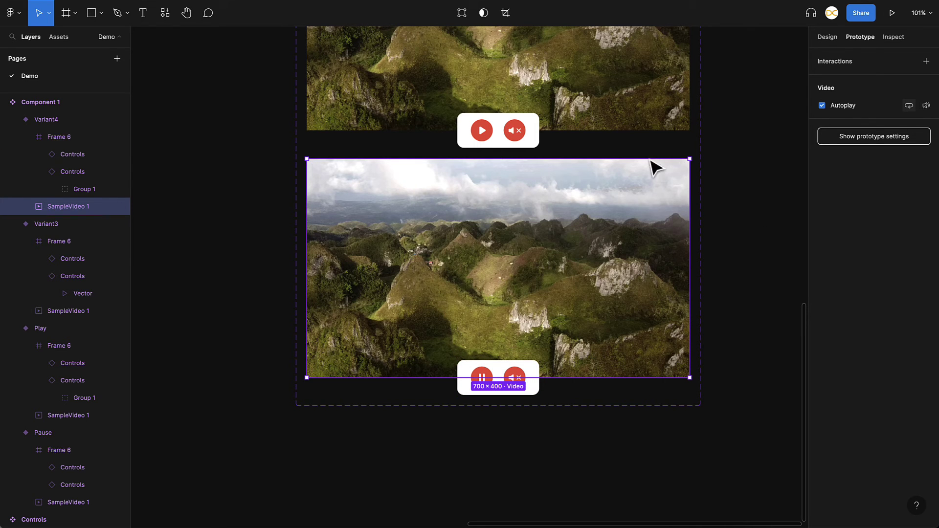
key(shift+Tab)
scroll(654, 239, up, 3)
scroll(660, 240, down, 2)
scroll(654, 230, down, 2)
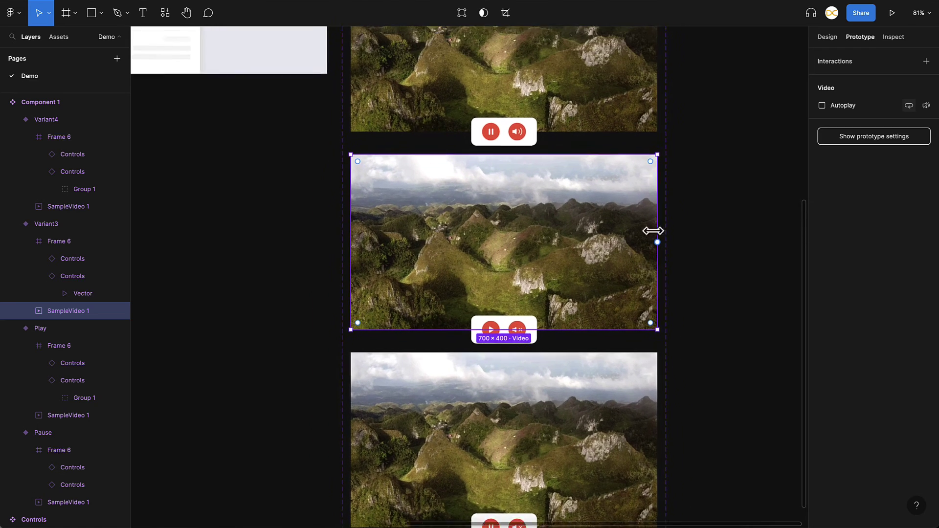
Link the sound button in the Pause variant to Variant3 with an instant on-click Change to interaction.
scroll(683, 209, up, 3)
click(514, 78)
click(513, 80)
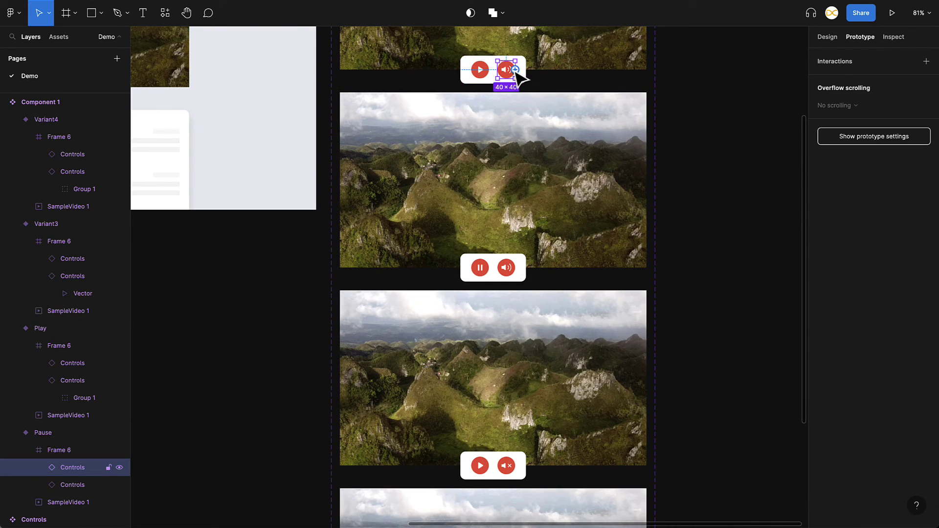
drag(515, 69, 535, 362)
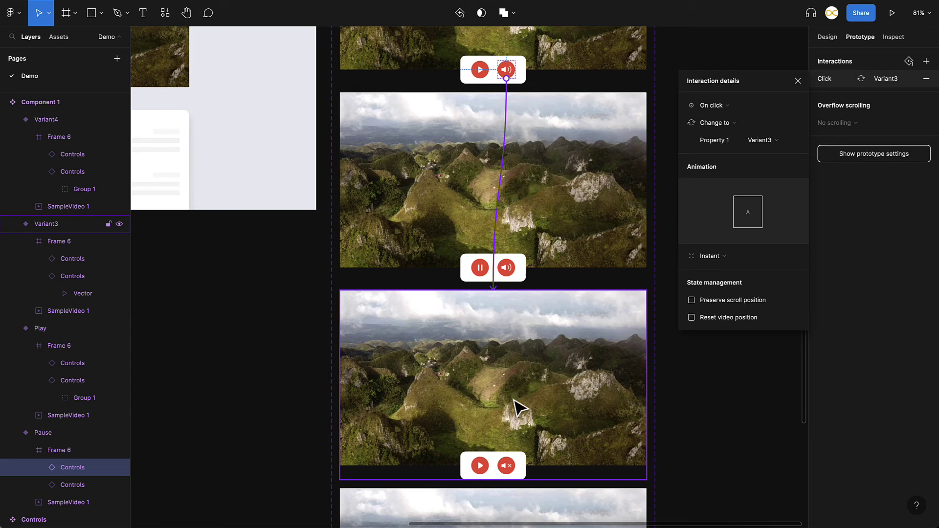
click(545, 224)
Link the sound button in the Play variant to Variant4 with a prototype interaction.
click(513, 275)
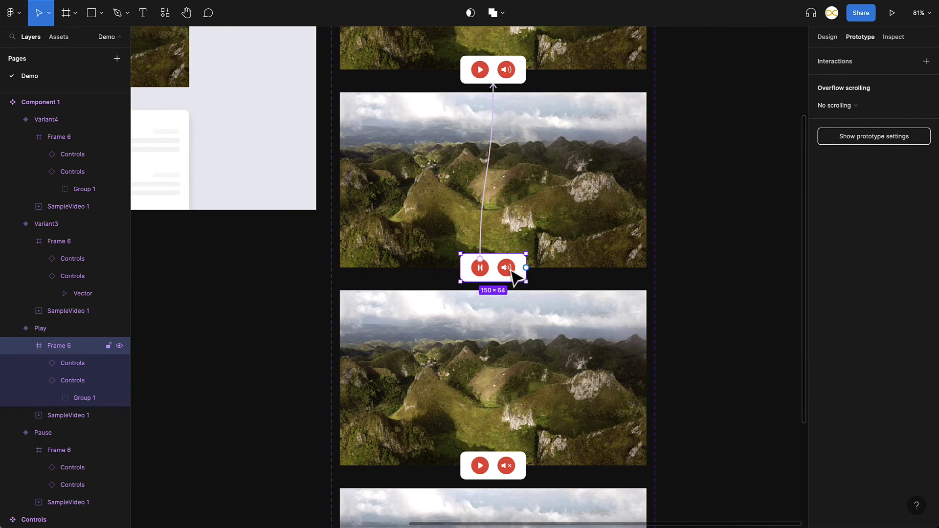
click(513, 276)
scroll(514, 274, down, 5)
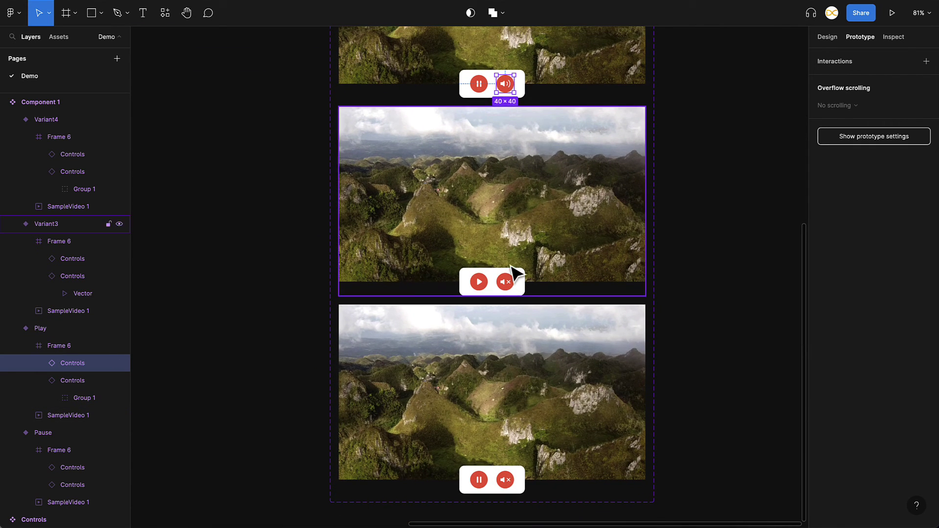
drag(505, 92, 518, 480)
key(Escape)
scroll(440, 319, up, 1)
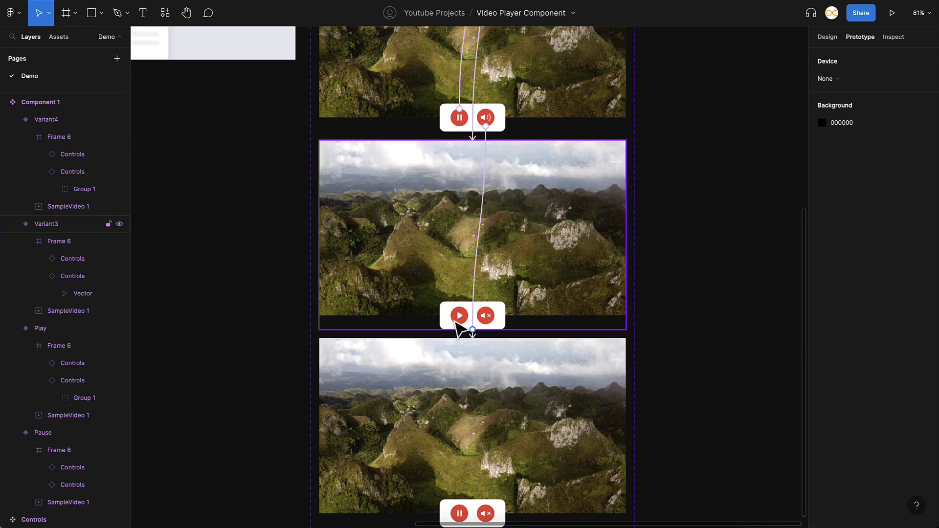
Link the play button in Variant3 to Variant4 with an instant on-click Change to interaction.
click(457, 324)
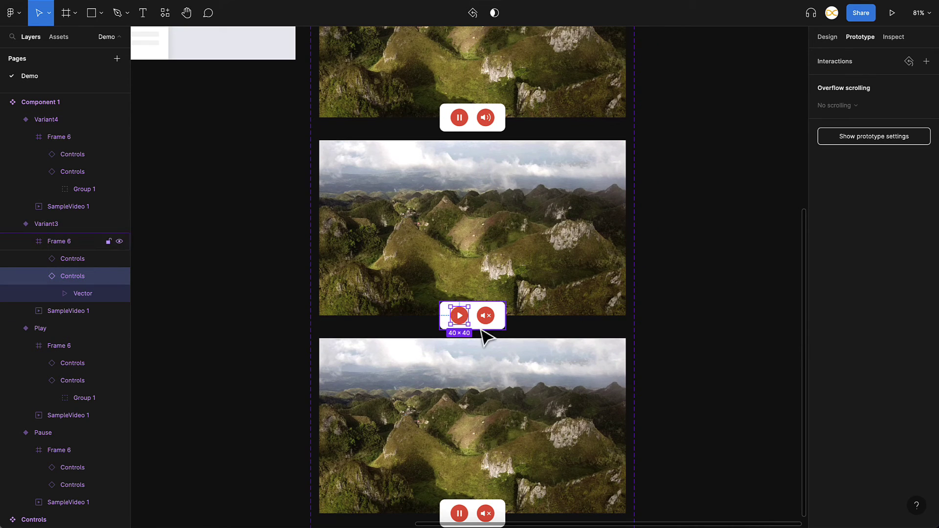
scroll(471, 325, down, 1)
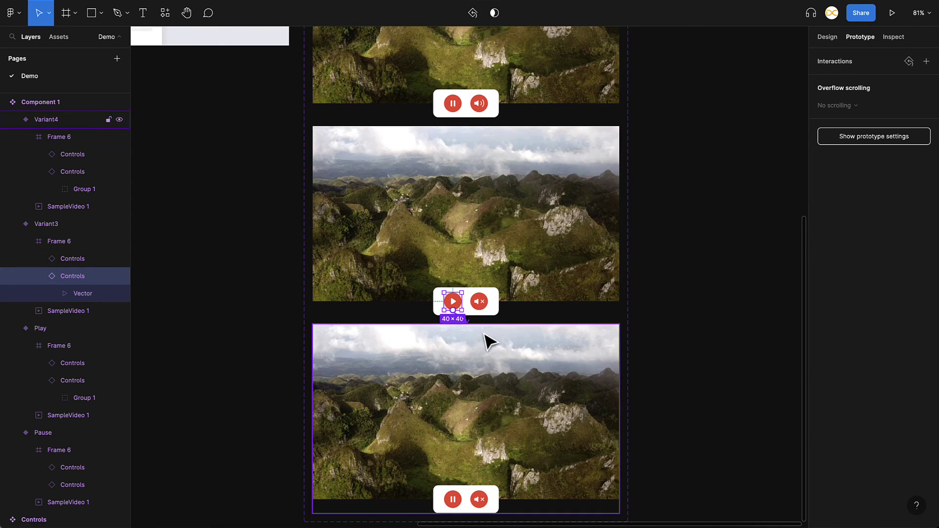
drag(489, 343, 489, 343)
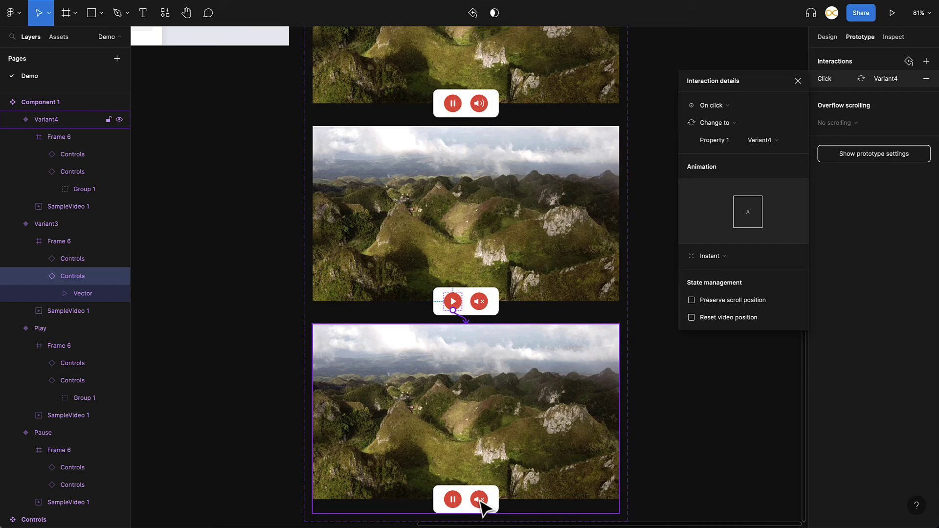
Link the mute button in Variant3 back to the Pause variant with a prototype interaction.
click(480, 305)
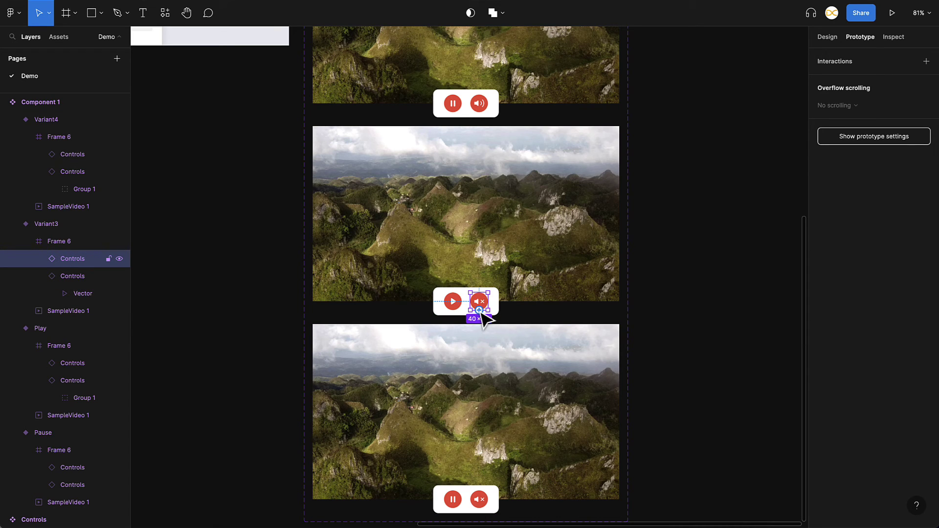
scroll(481, 316, up, 5)
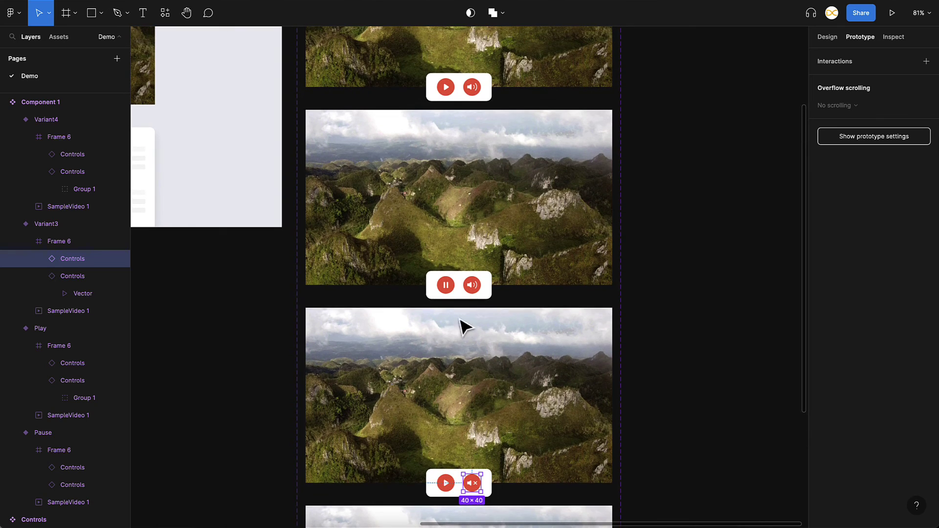
drag(481, 483, 534, 96)
scroll(536, 96, down, 2)
key(Escape)
scroll(471, 433, up, 3)
Link the pause button in Variant4 to Variant3 with an instant on-click Change to interaction.
scroll(472, 434, down, 3)
scroll(472, 437, down, 3)
click(455, 465)
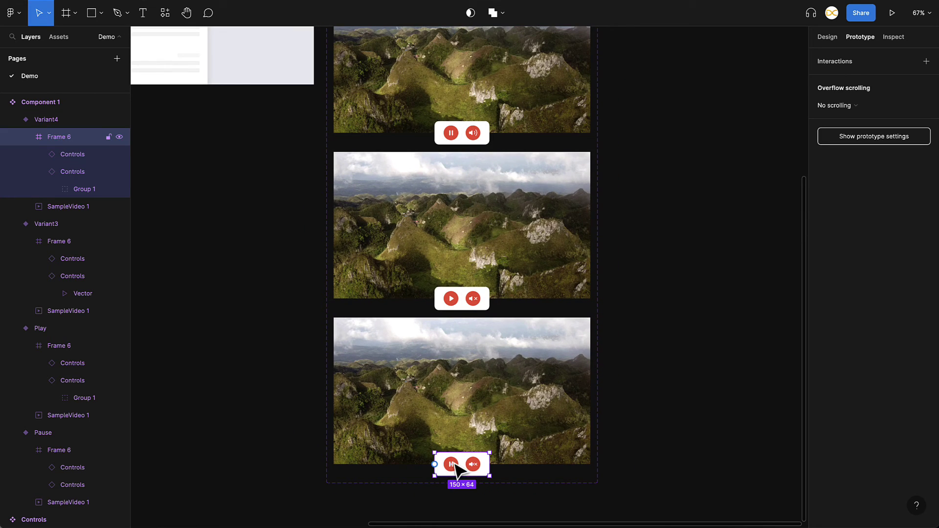
double_click(454, 466)
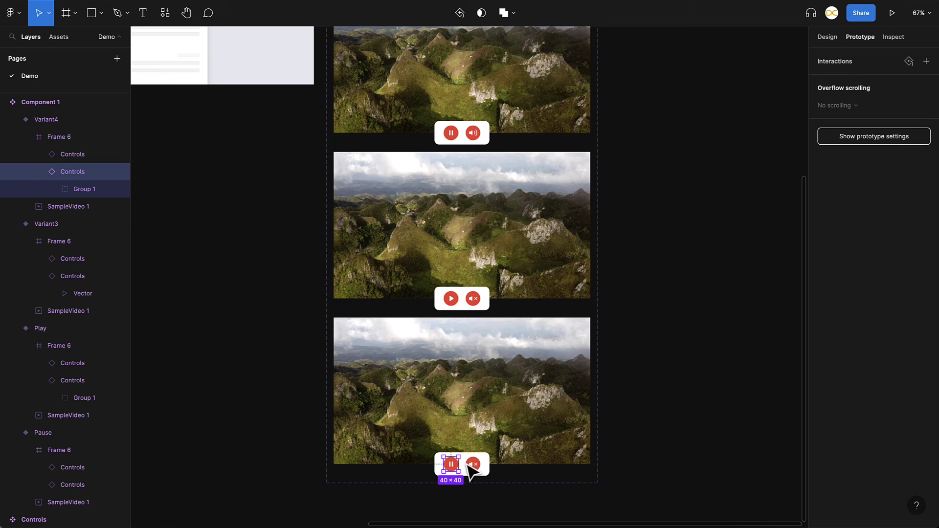
drag(459, 464, 398, 279)
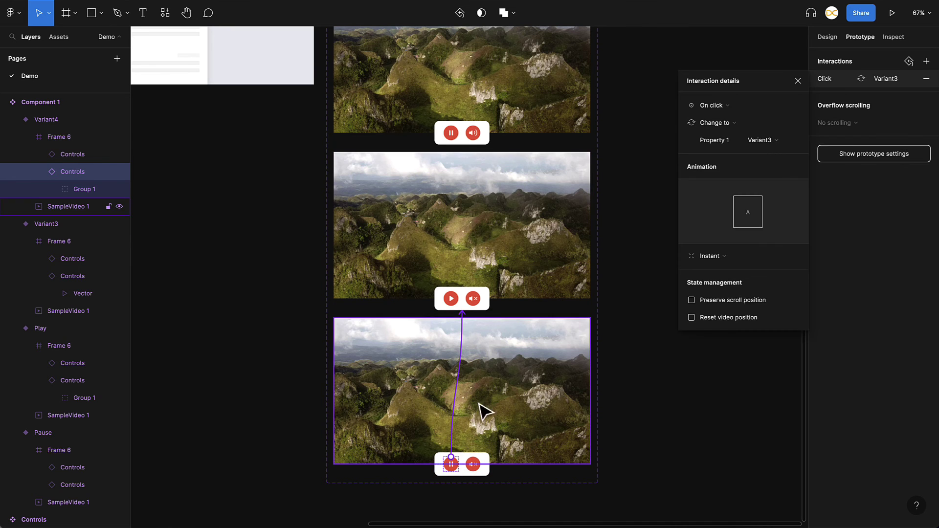
Link the mute button in Variant4 back to the Play variant with a prototype interaction.
click(478, 470)
scroll(477, 471, up, 3)
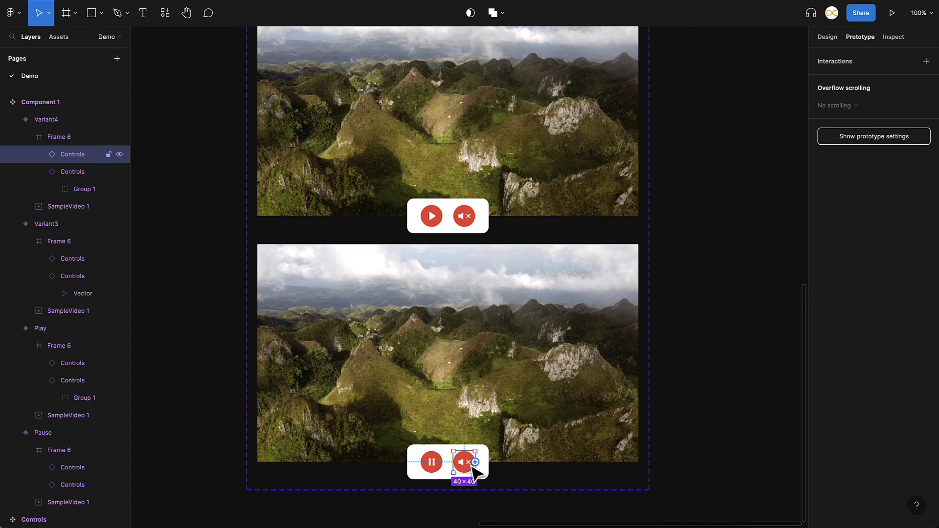
scroll(472, 472, down, 3)
scroll(472, 472, down, 2)
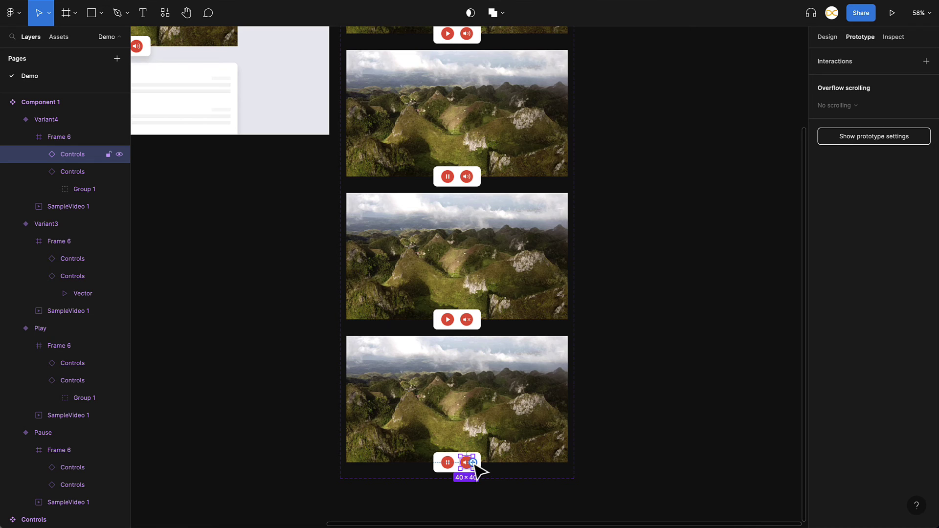
drag(472, 463, 497, 172)
click(608, 224)
scroll(608, 225, up, 2)
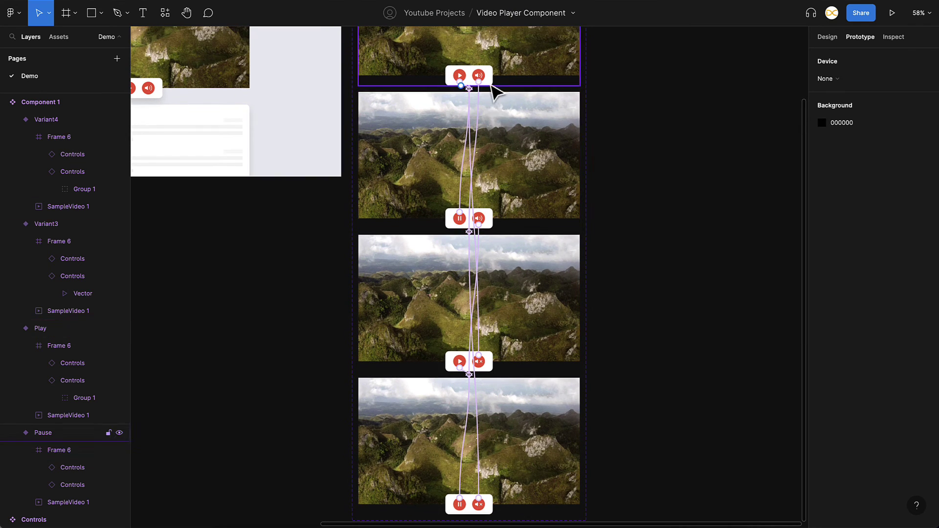
scroll(494, 167, up, 3)
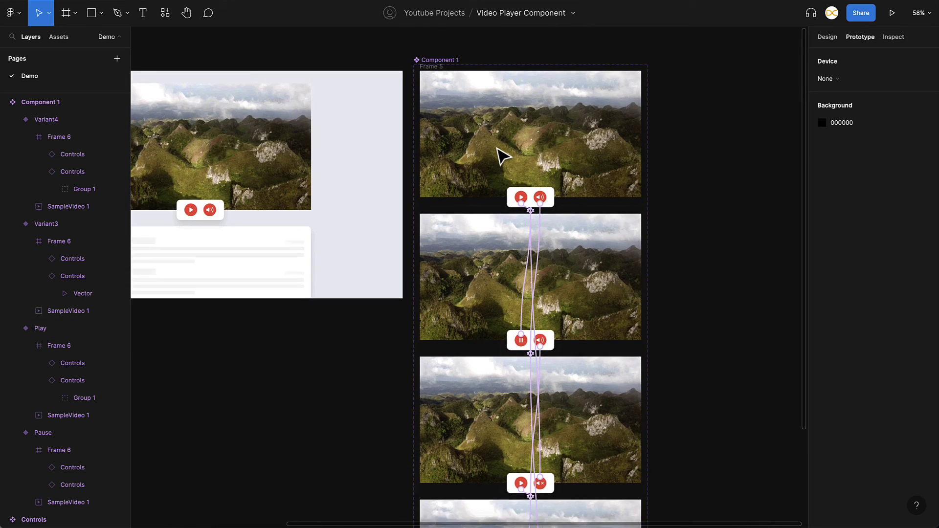
scroll(497, 152, left, 8)
scroll(497, 153, up, 2)
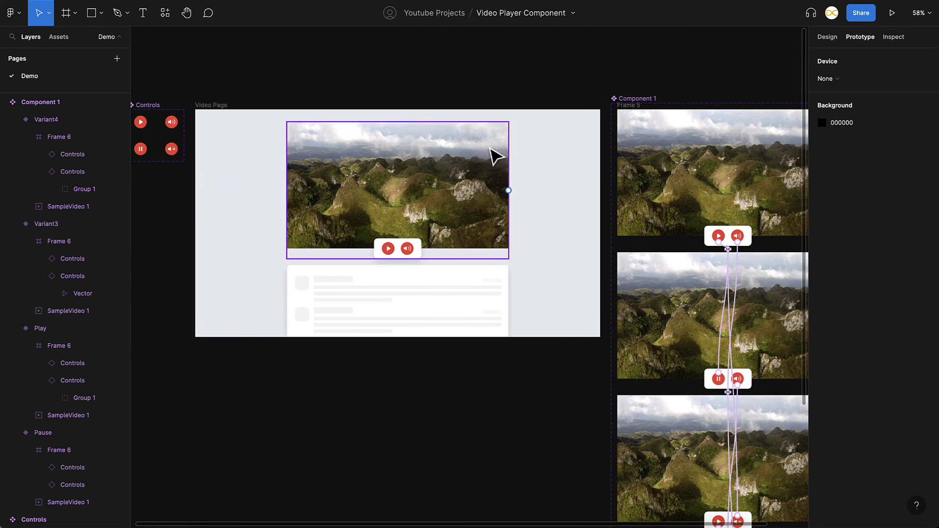
Run the Video Page frame as a prototype and test muting, unmuting and pausing the video with its controls.
click(220, 109)
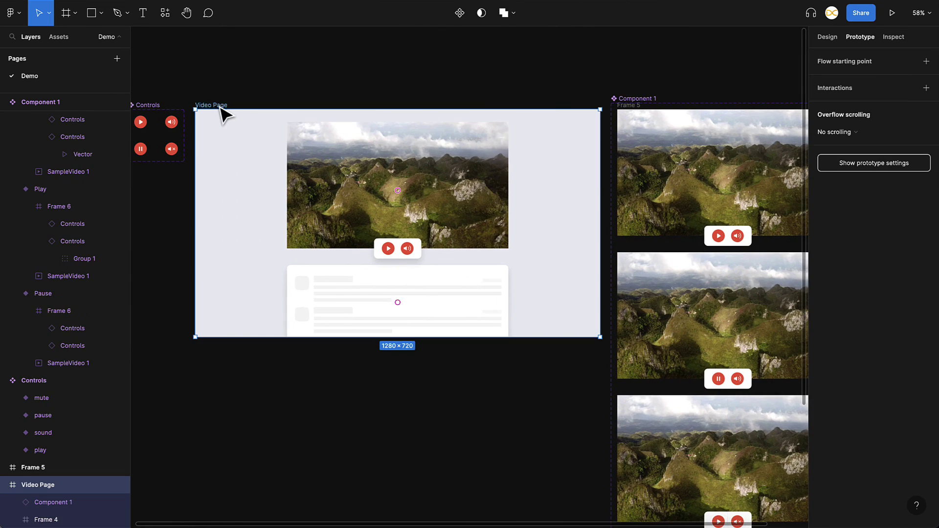
click(893, 13)
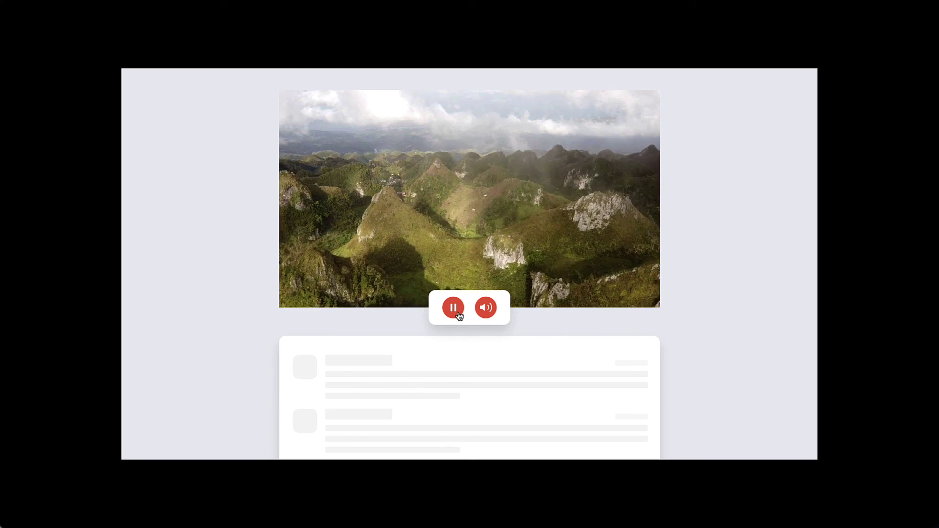
click(489, 315)
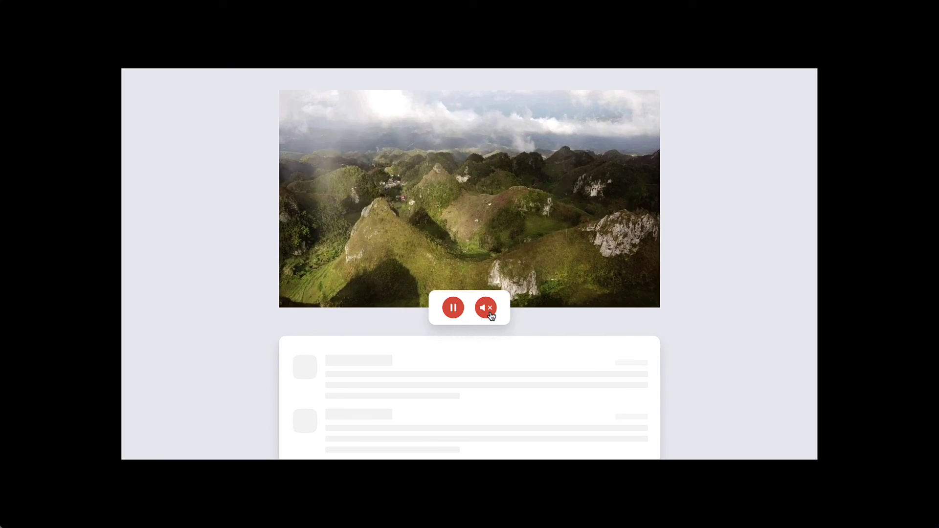
click(490, 314)
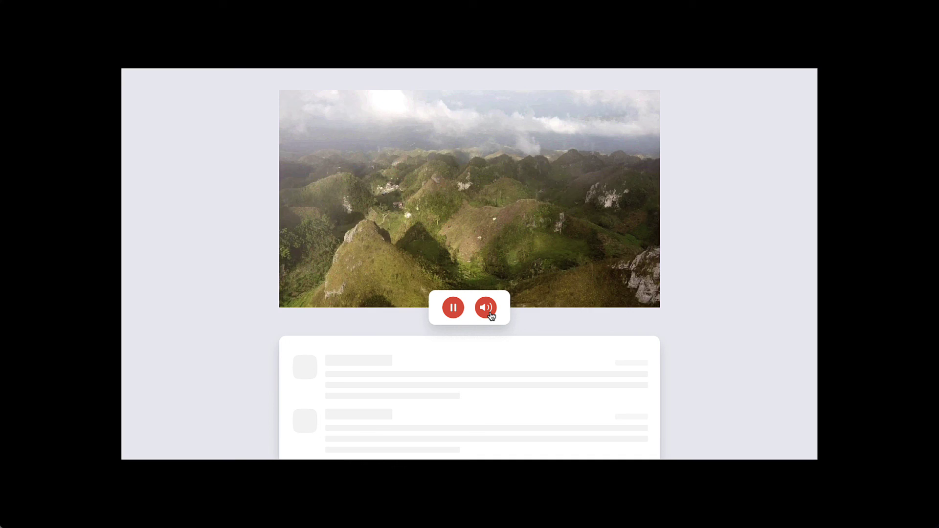
click(454, 309)
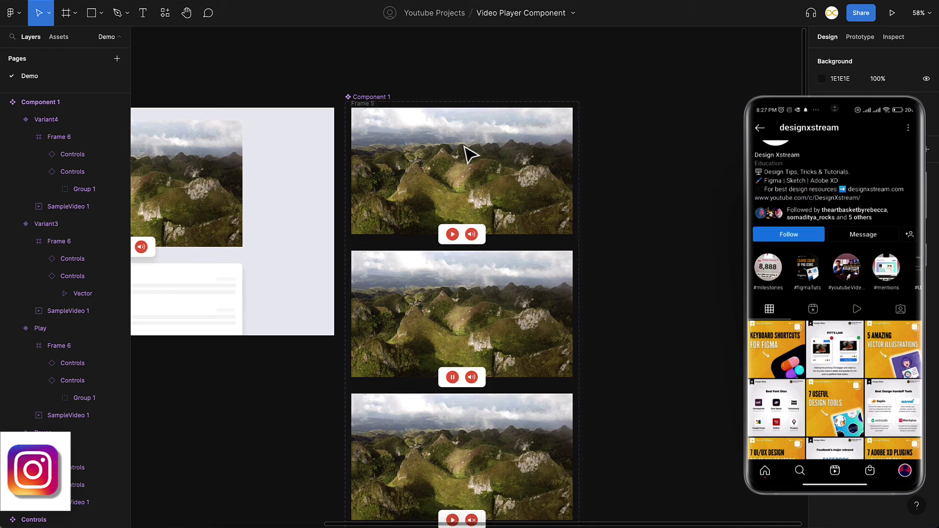
scroll(470, 151, left, 5)
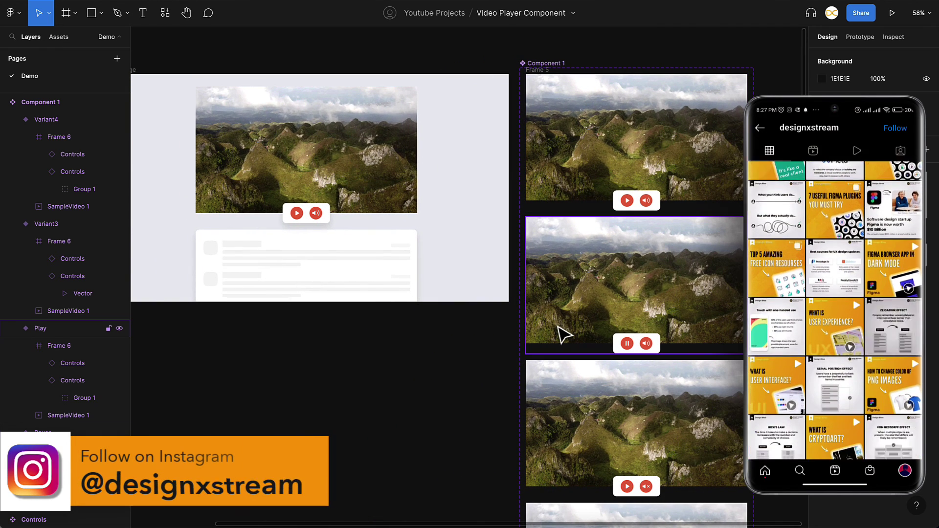